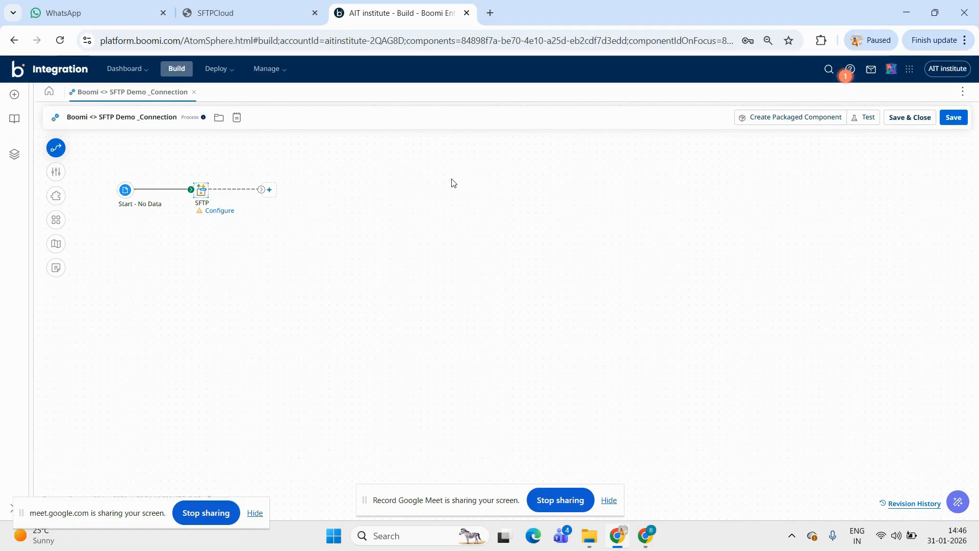
Search the web for sftp cloud.io in a new browser tab and open SFTPCloud's free trial registration form
left_click(490, 12)
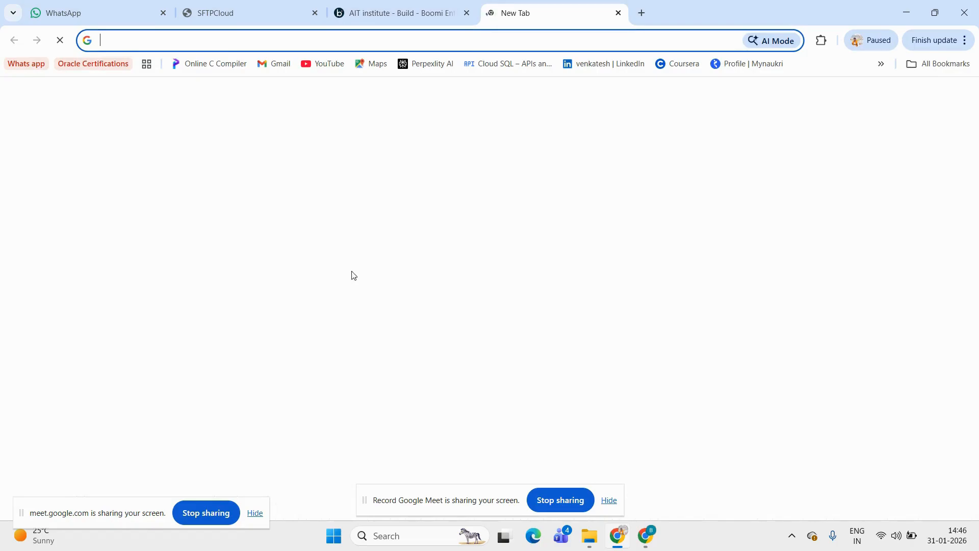
left_click(371, 271)
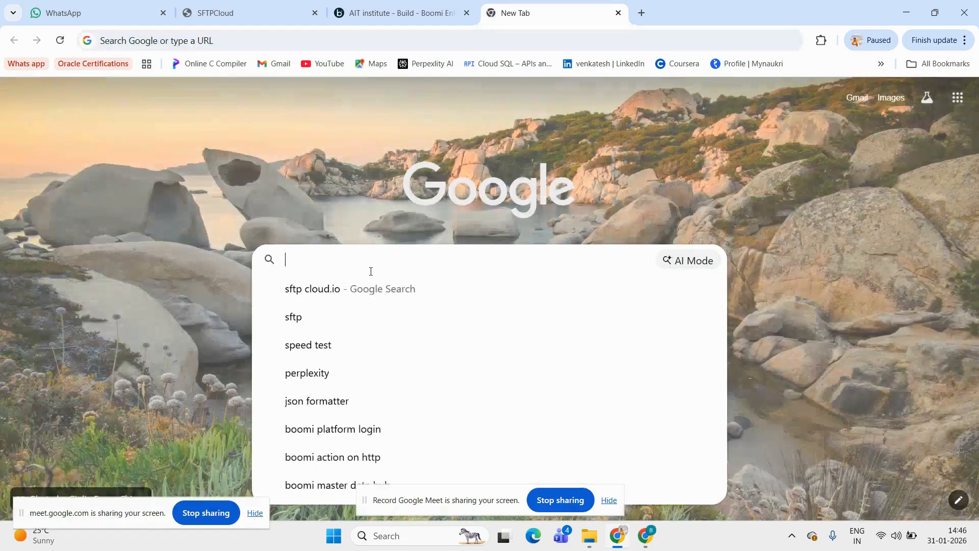
type("SFTP")
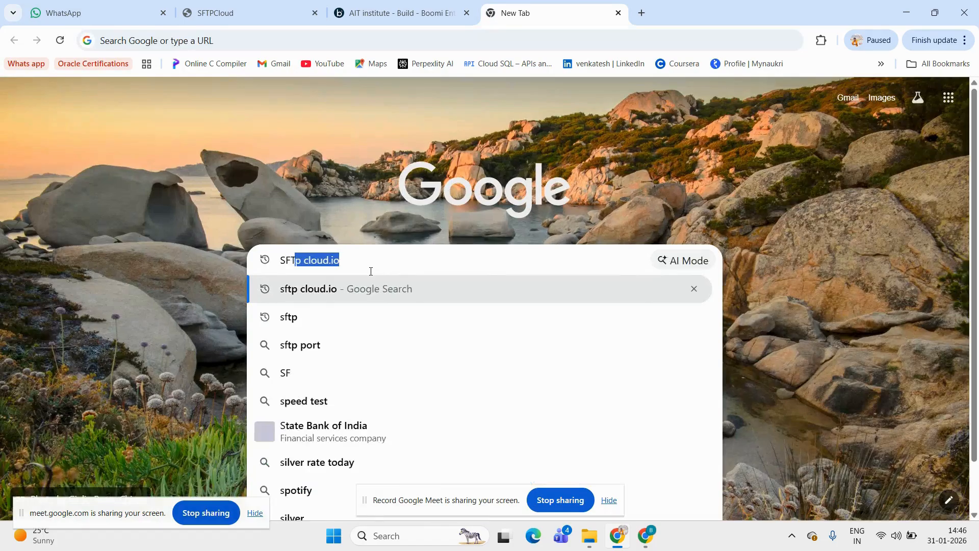
left_click(364, 296)
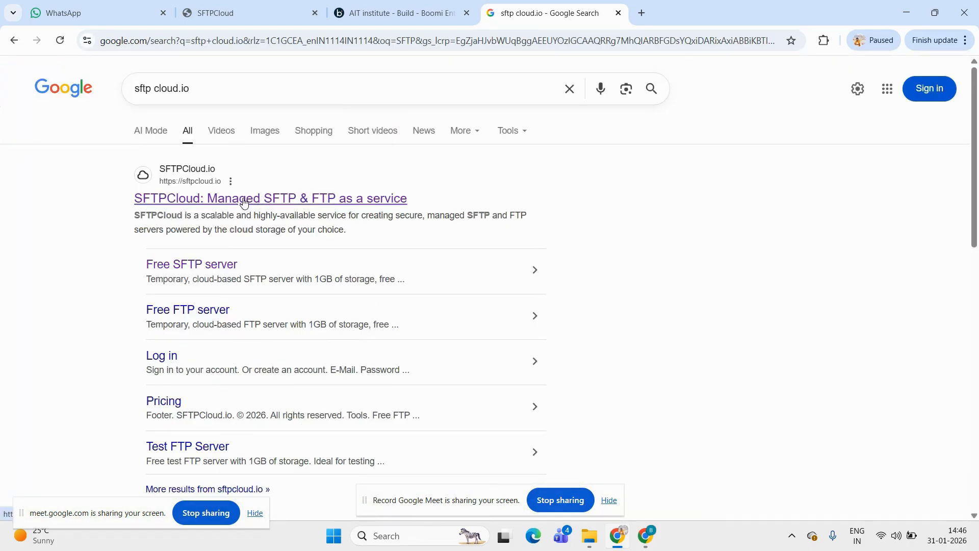
left_click(244, 200)
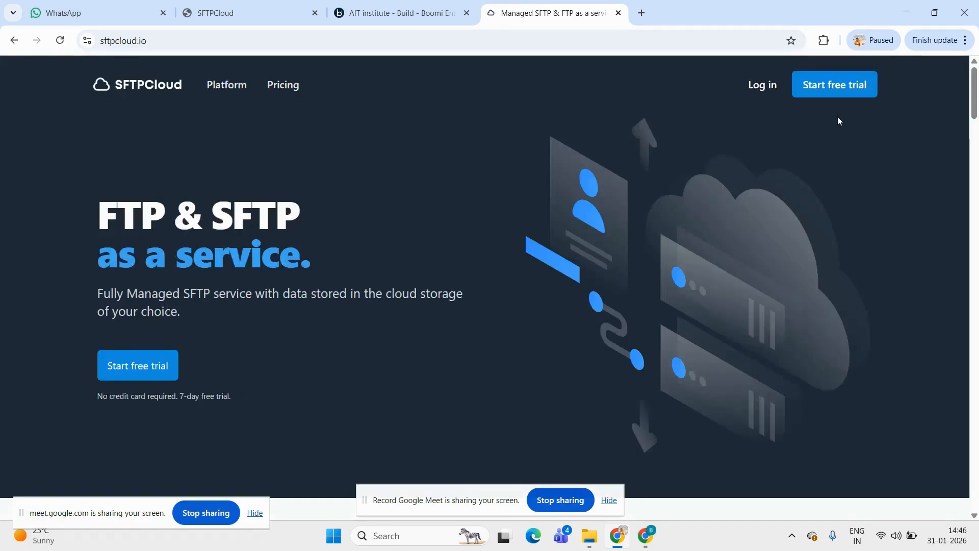
left_click(832, 90)
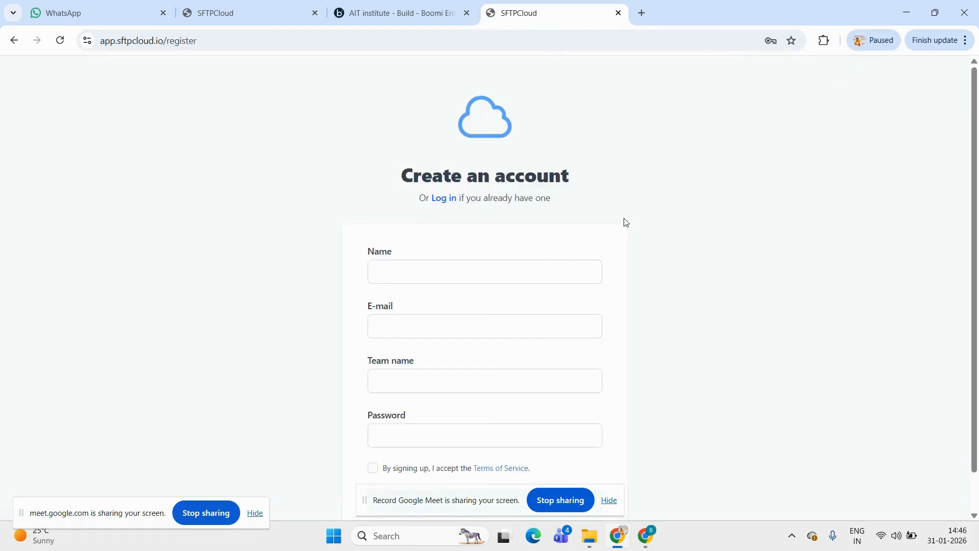
scroll(729, 243, "down", 1)
scroll(729, 244, "up", 1)
Enter Boomi as the account name and fill in the registration e-mail address
left_click(409, 279)
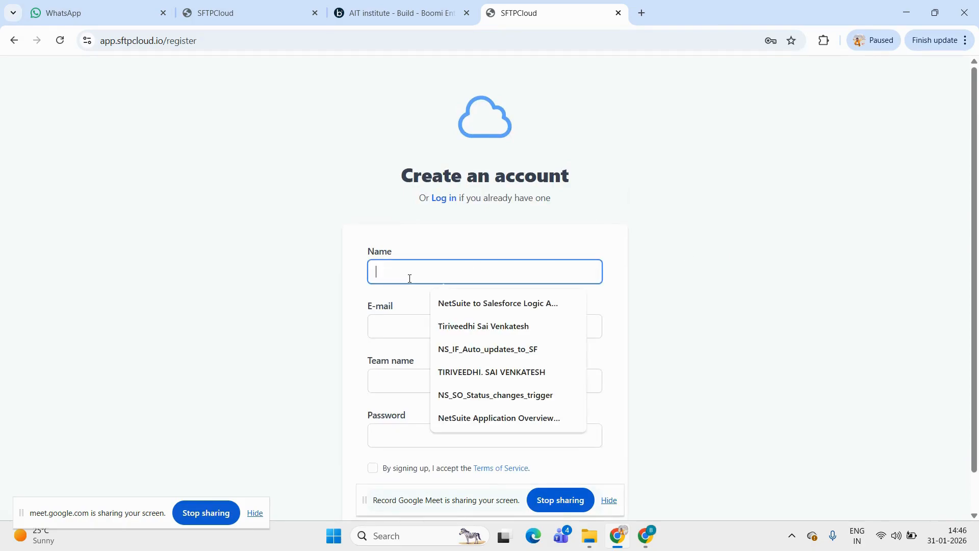
type("Boomi")
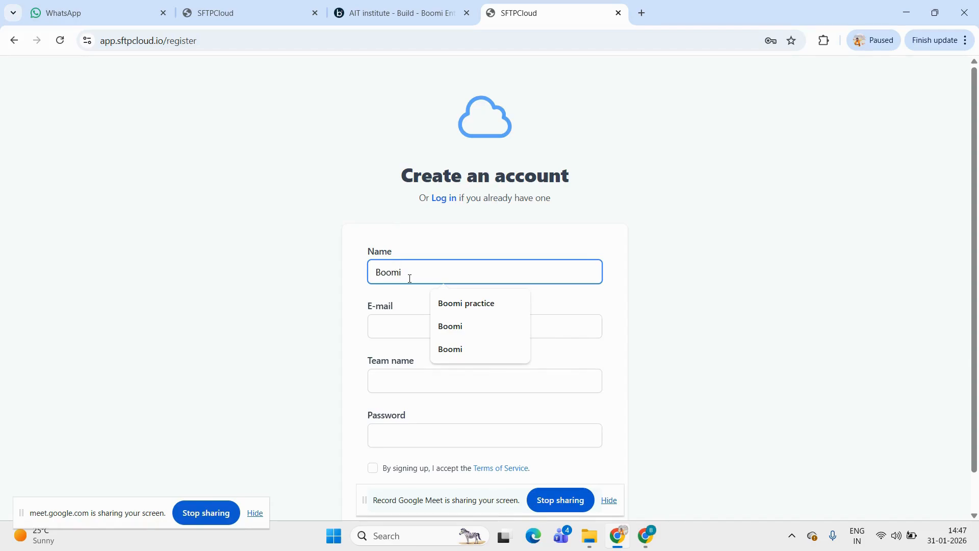
left_click(385, 332)
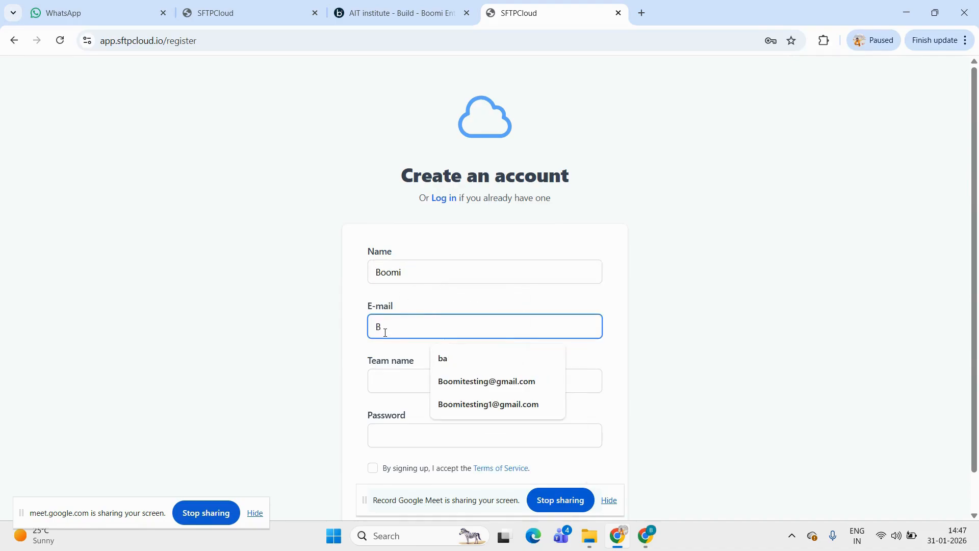
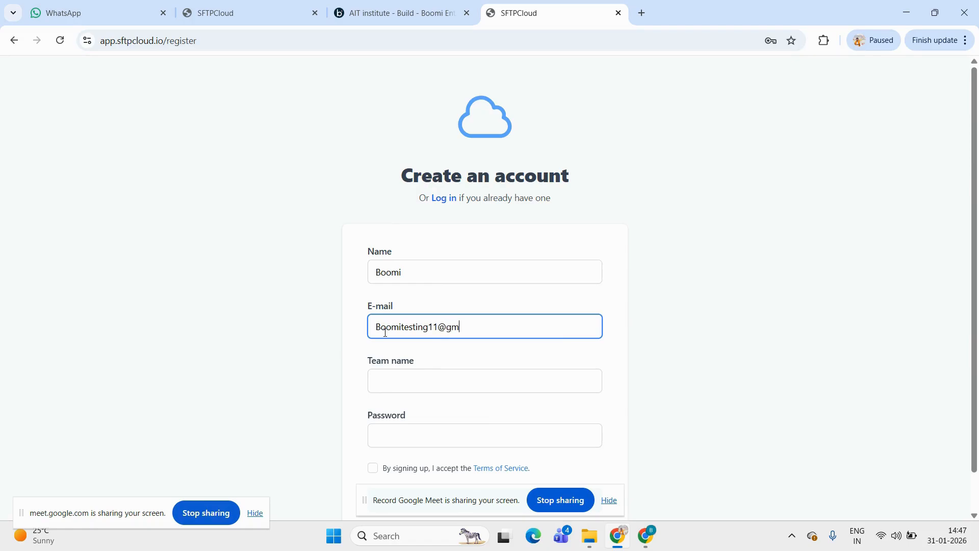
Set the team name to Testing SFTP in the registration form
scroll(724, 346, "down", 1)
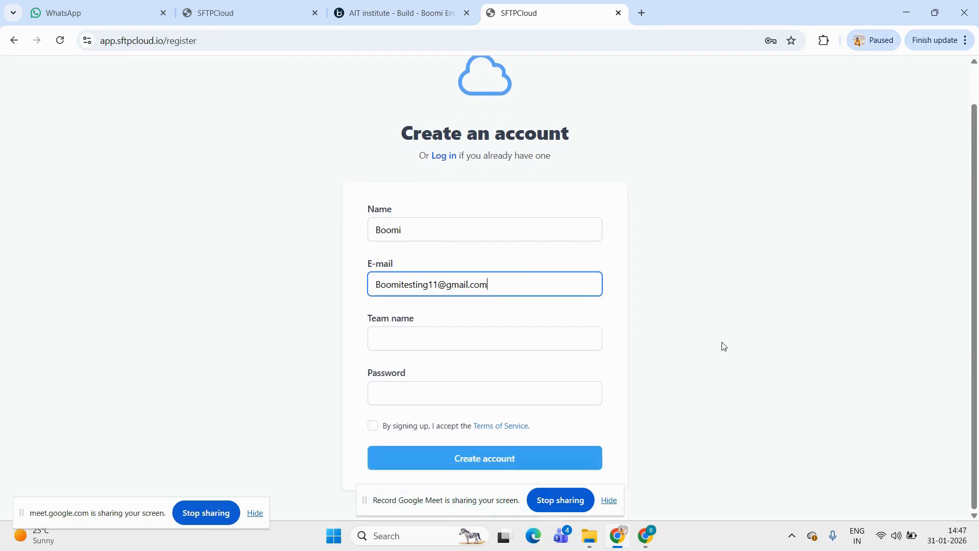
left_click(396, 341)
type("Test")
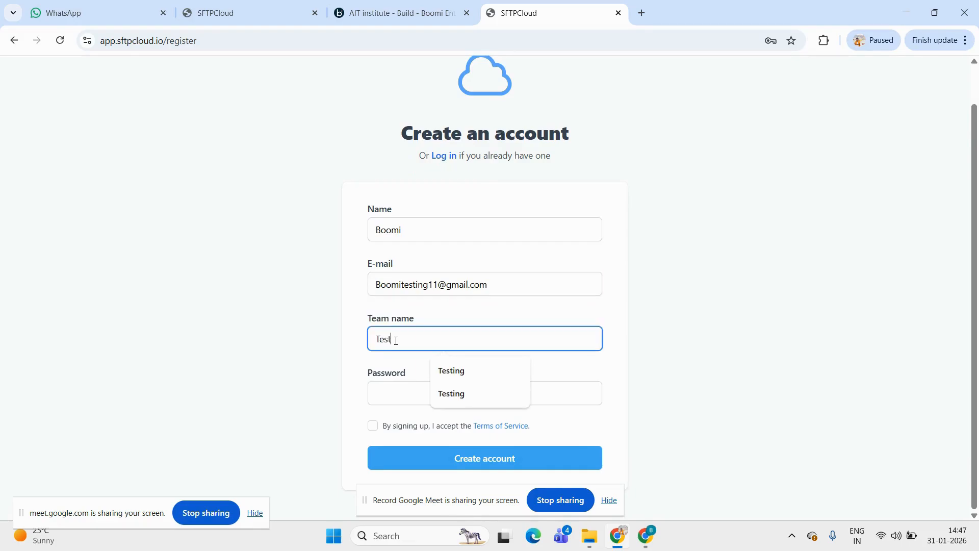
type("ing SFTP")
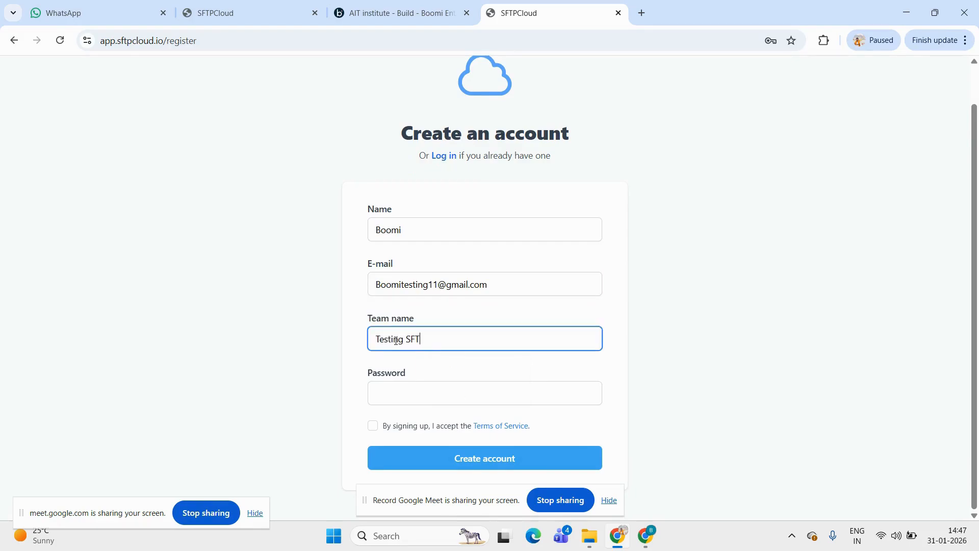
Enter the account password, accept the Terms of Service and submit the registration
left_click(408, 393)
key("ctrl+v")
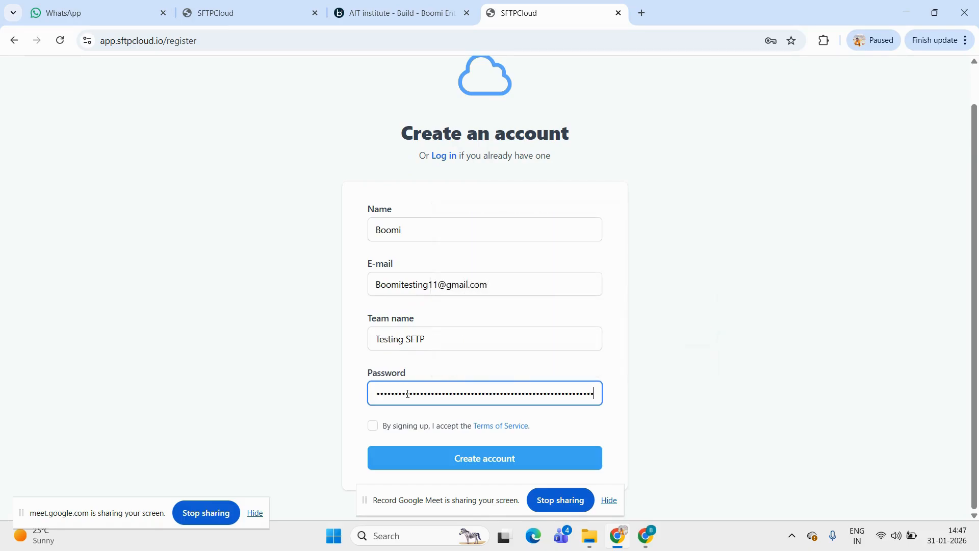
key("ctrl+a")
key("BackSpace")
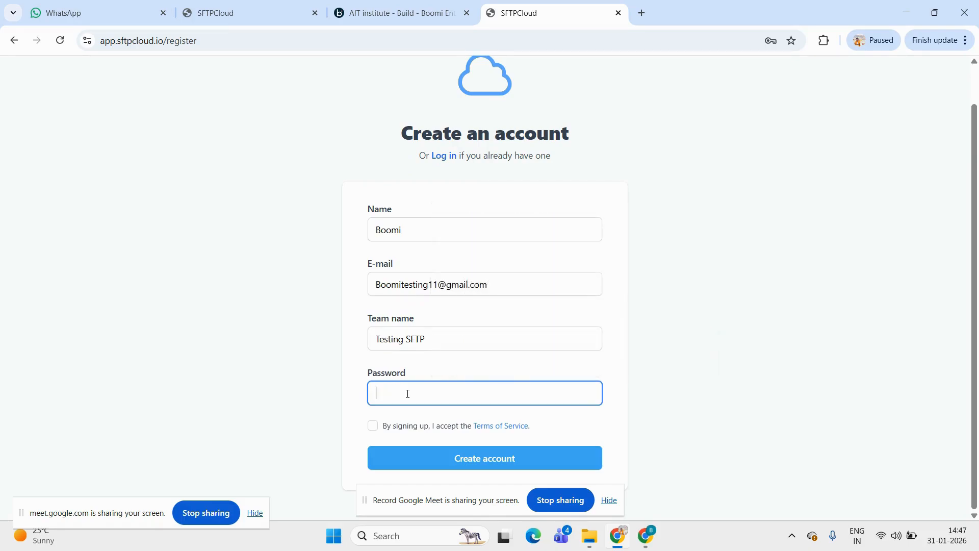
type("••••••••••••")
left_click(373, 426)
left_click(493, 464)
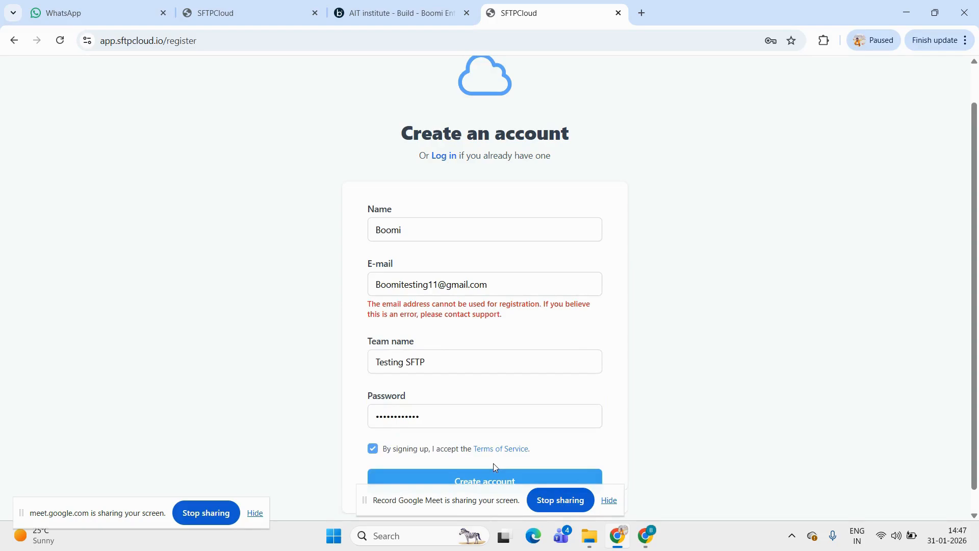
Resubmit the registration with a different e-mail address and save the new login in the browser
left_click(439, 284)
type("1")
left_click(748, 292)
scroll(618, 406, "down", 1)
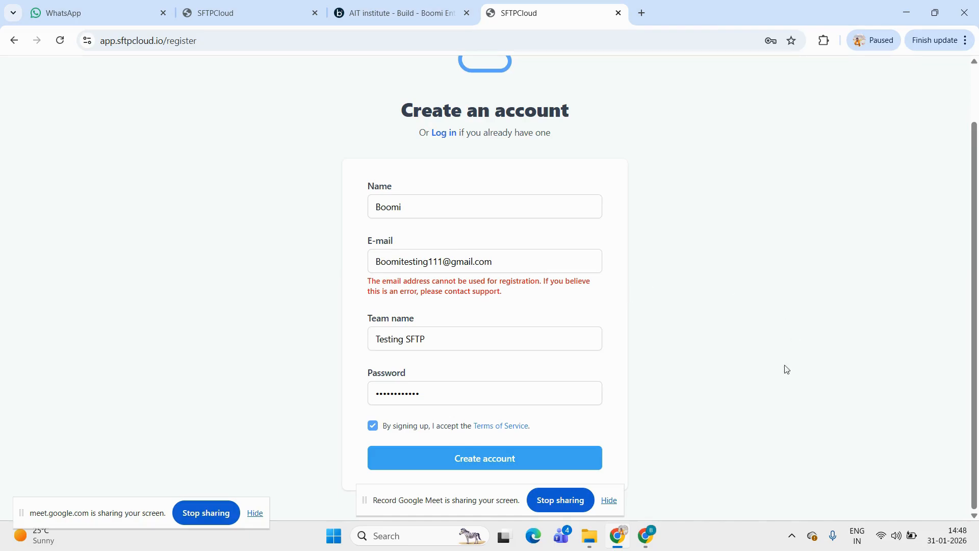
left_click(503, 460)
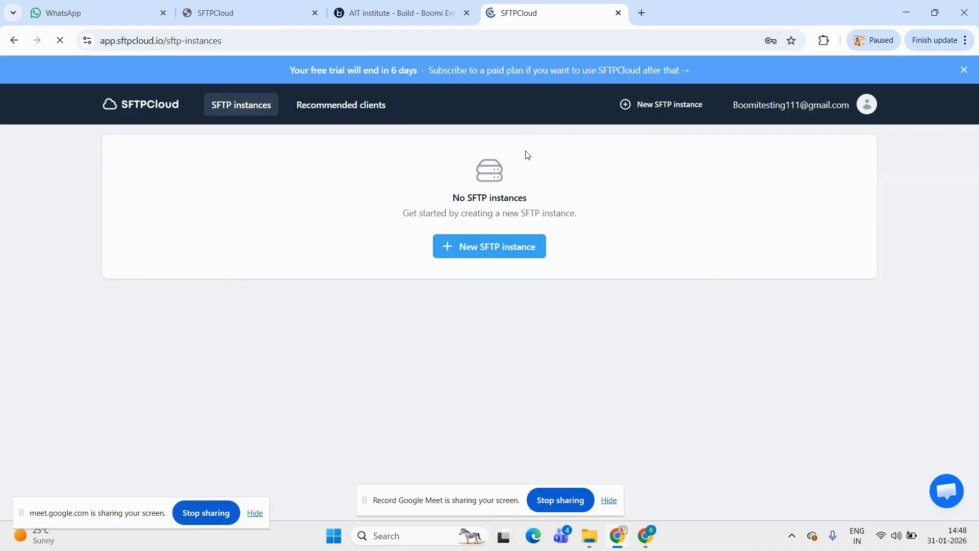
left_click(725, 237)
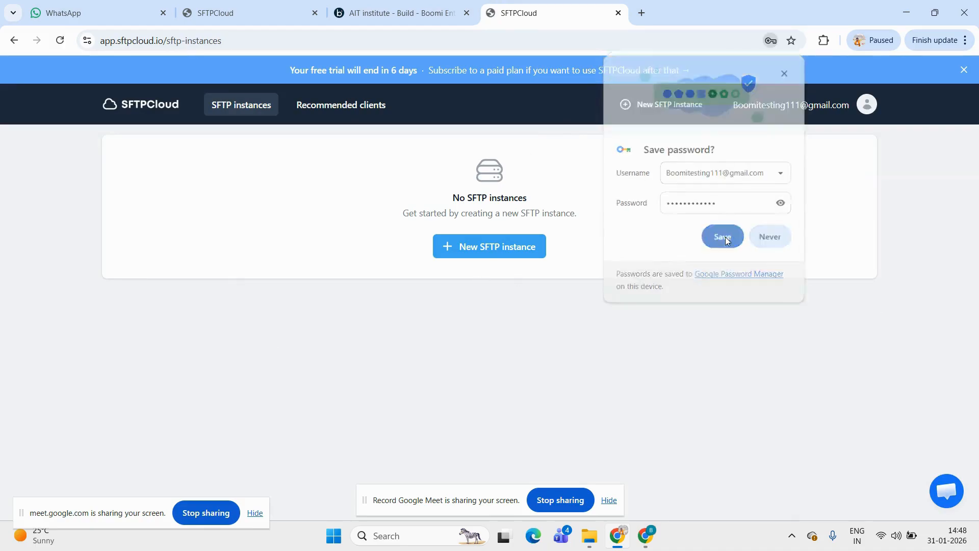
Start a new SFTP instance in the London (eu-west-1) location
left_click(471, 249)
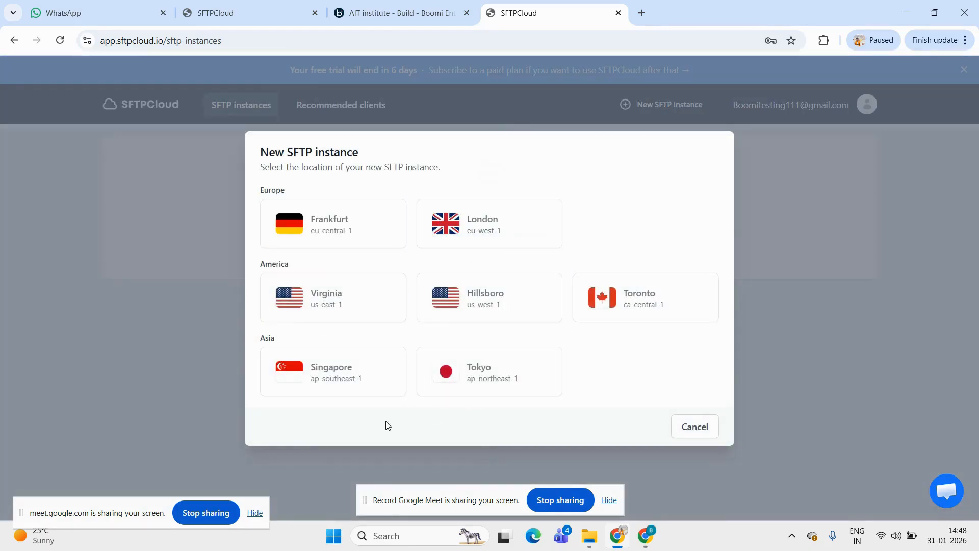
left_click(466, 225)
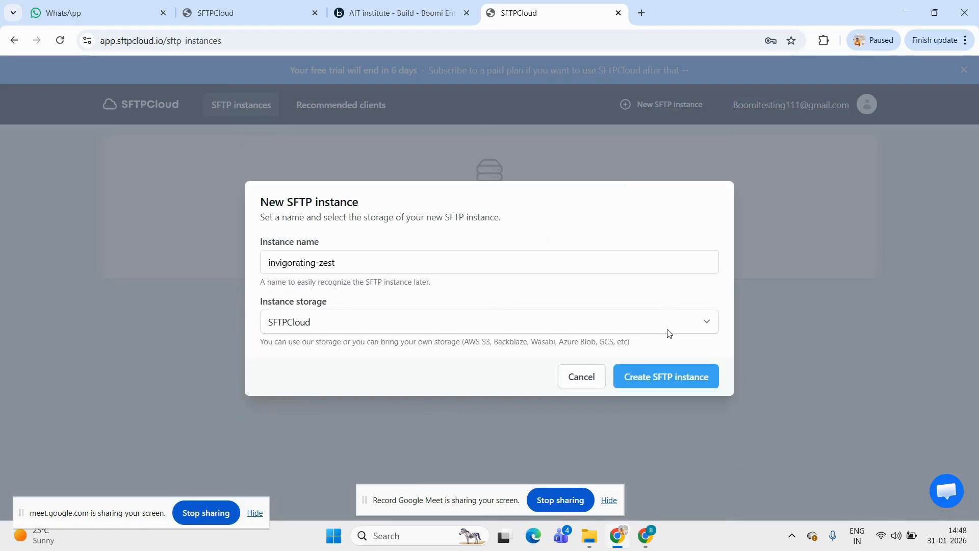
Try to create the instance under the name Boomi sftp zone with SFTPCloud storage
left_click(343, 265)
key("BackSpace")
key("BackSpace")
key("BackSpace")
key("BackSpace")
key("BackSpace")
key("BackSpace")
key("BackSpace")
key("BackSpace")
key("BackSpace")
key("BackSpace")
key("BackSpace")
key("BackSpace")
key("BackSpace")
key("BackSpace")
key("BackSpace")
type("Boomi sftp zone")
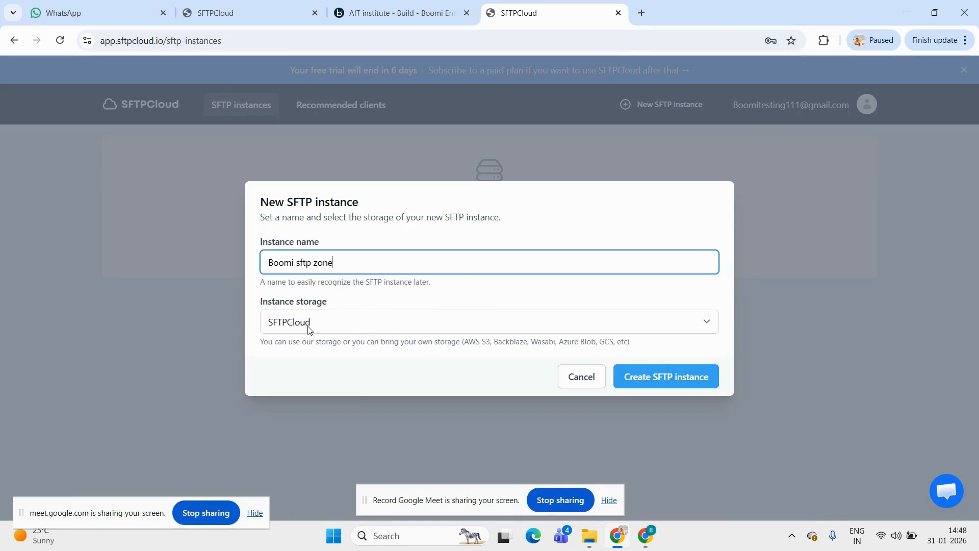
left_click(672, 377)
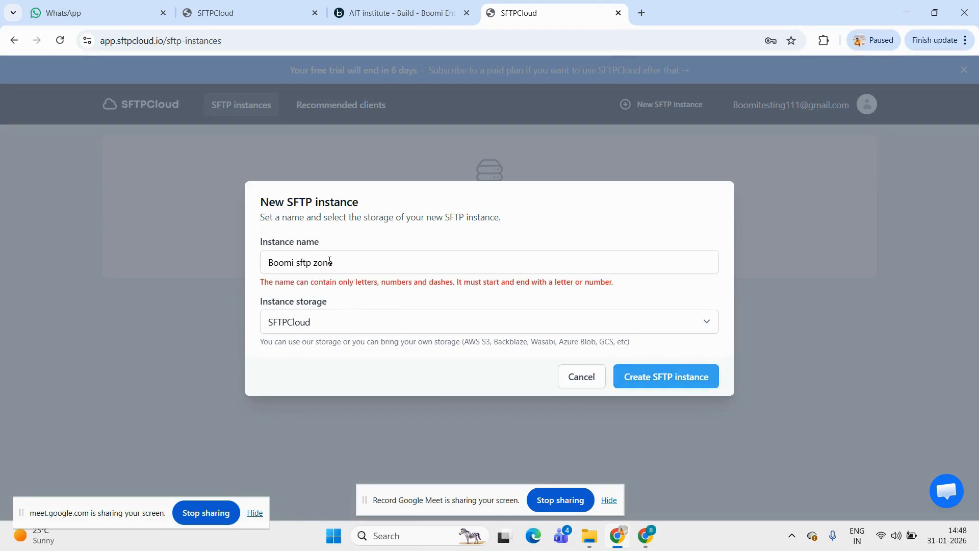
Try to create the instance with underscores in its name, as Boomi_sftp_zone
left_click(352, 260)
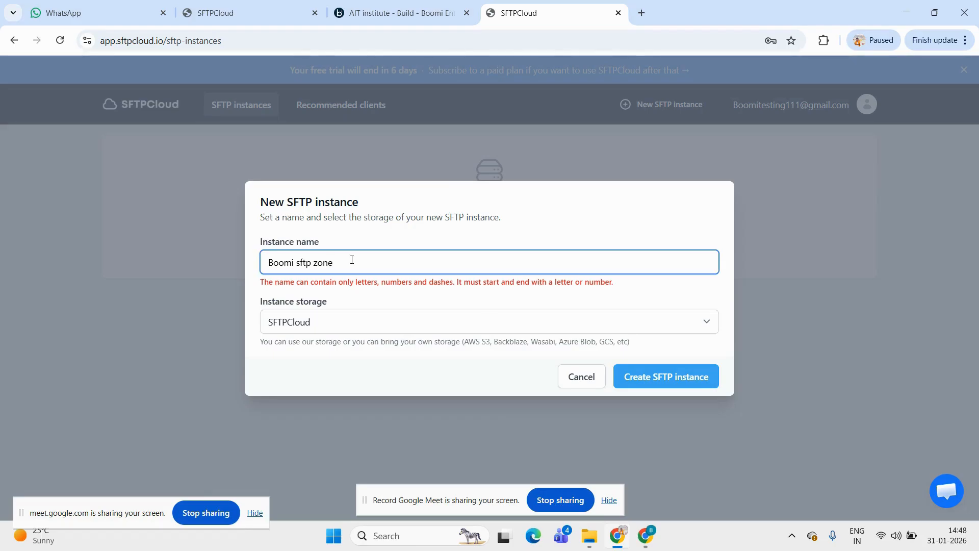
key("BackSpace")
type("-")
key("Left")
key("BackSpace")
type("_")
left_click(658, 375)
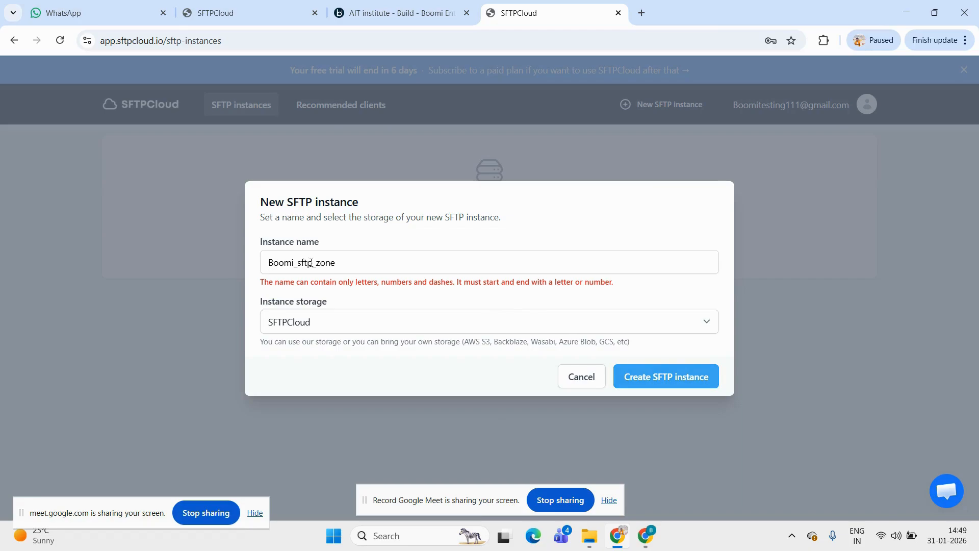
Set the instance name to BoomiSFTP and create the instance with SFTPCloud storage
left_click(335, 263)
key("BackSpace")
key("BackSpace")
key("BackSpace")
key("BackSpace")
key("BackSpace")
key("BackSpace")
key("BackSpace")
key("BackSpace")
key("BackSpace")
key("BackSpace")
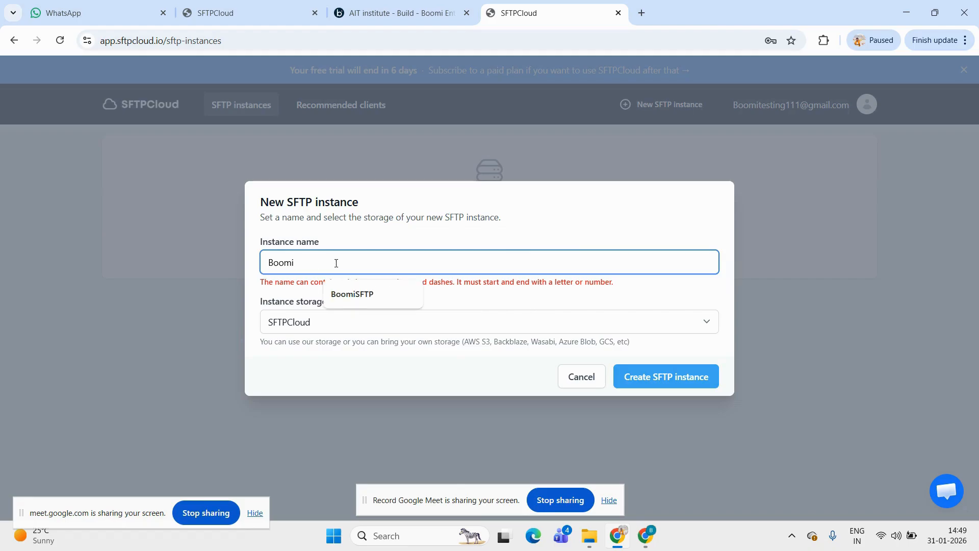
type("SFTP")
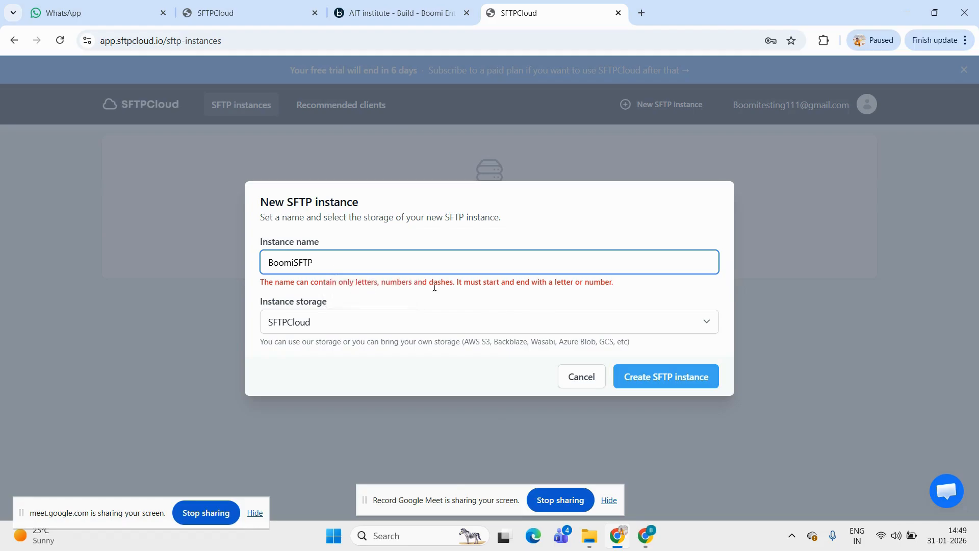
left_click(636, 375)
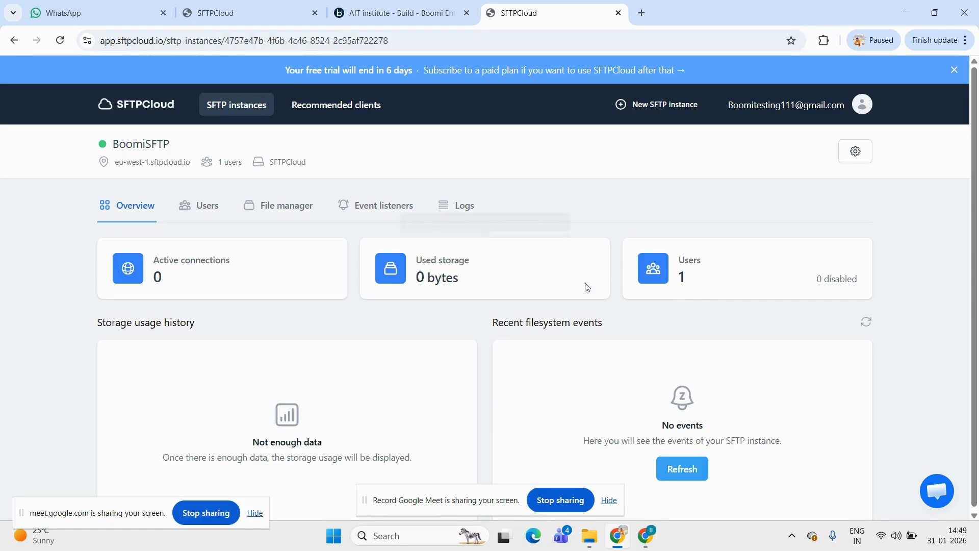
Switch to the Boomi process, open the SFTP connector step's configuration and start a new connection for it
left_click(417, 3)
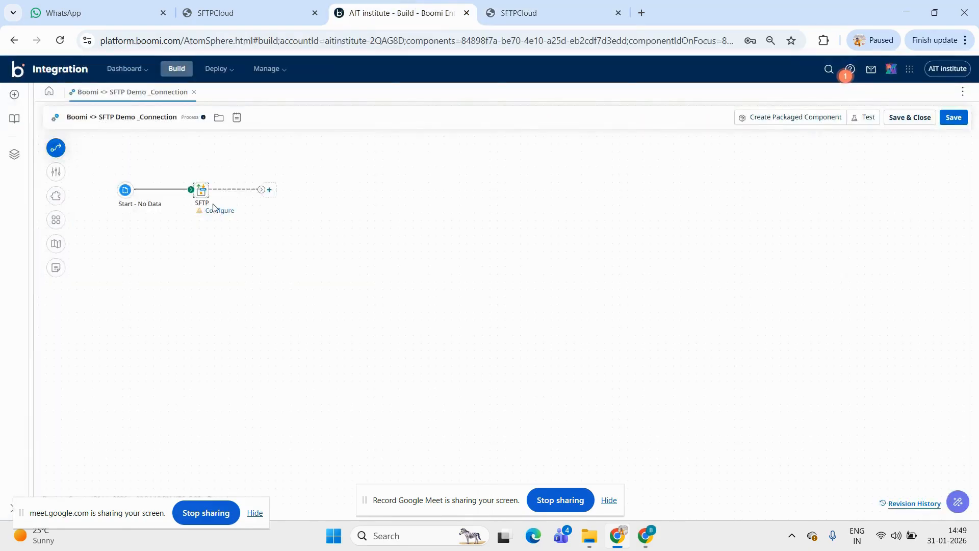
left_click(200, 205)
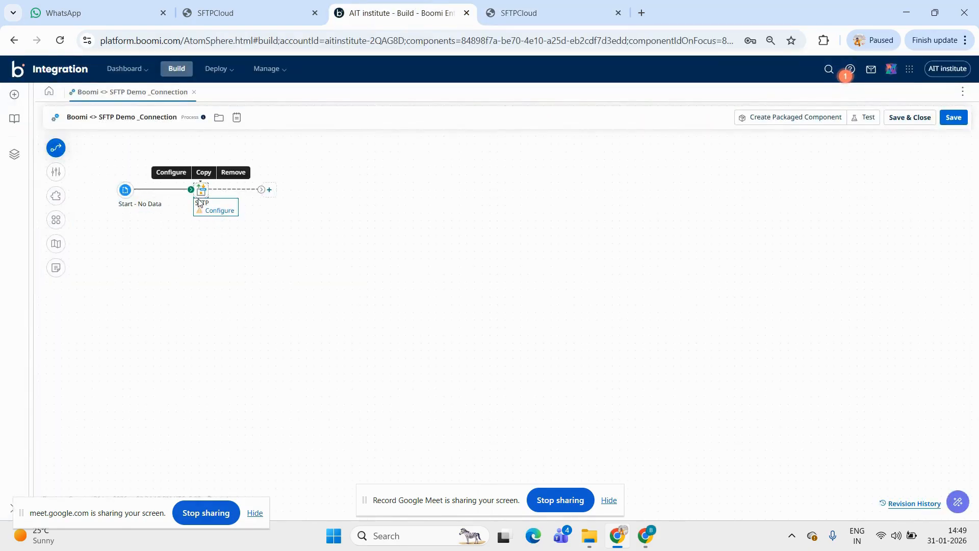
double_click(200, 192)
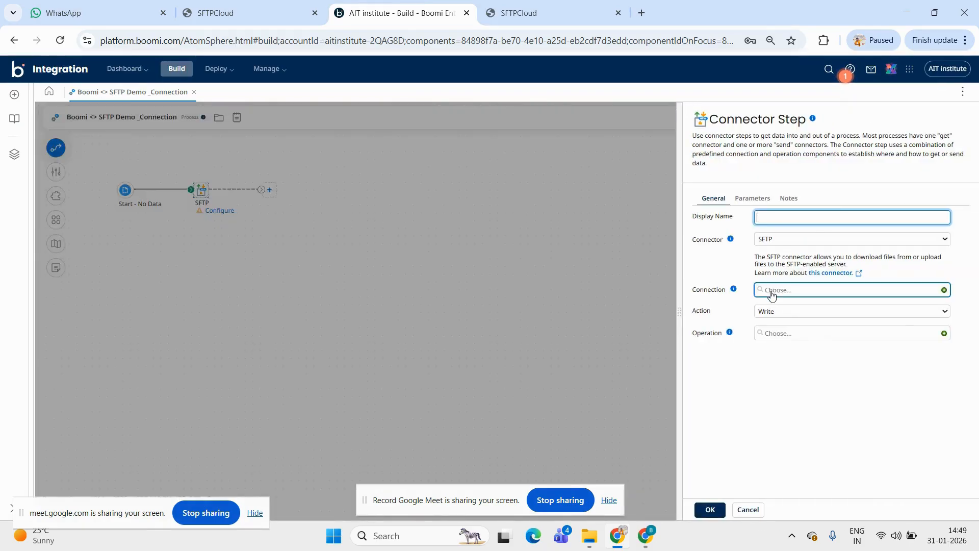
left_click(944, 291)
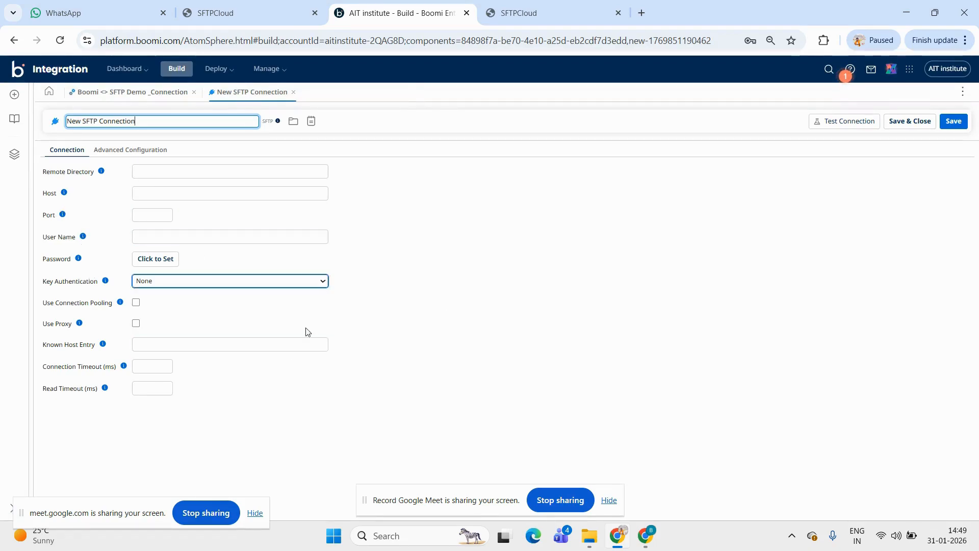
Switch to SFTPCloud and open the connection details of the BoomiSFTP instance's root user
left_click(565, 11)
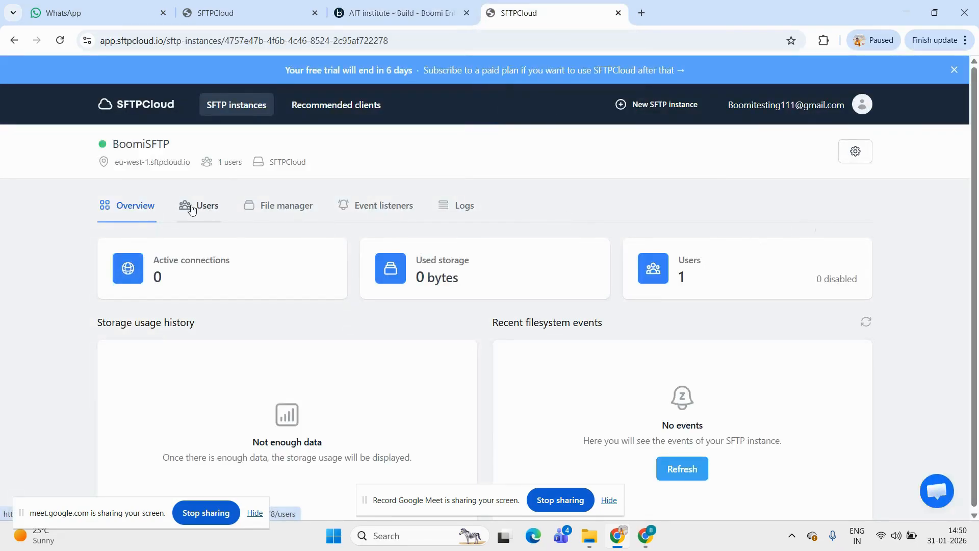
left_click(207, 211)
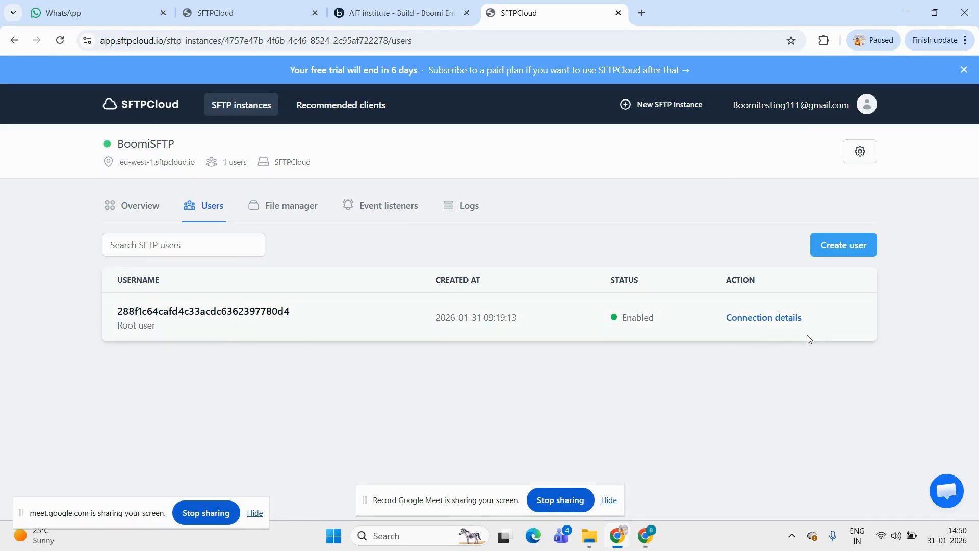
left_click(762, 318)
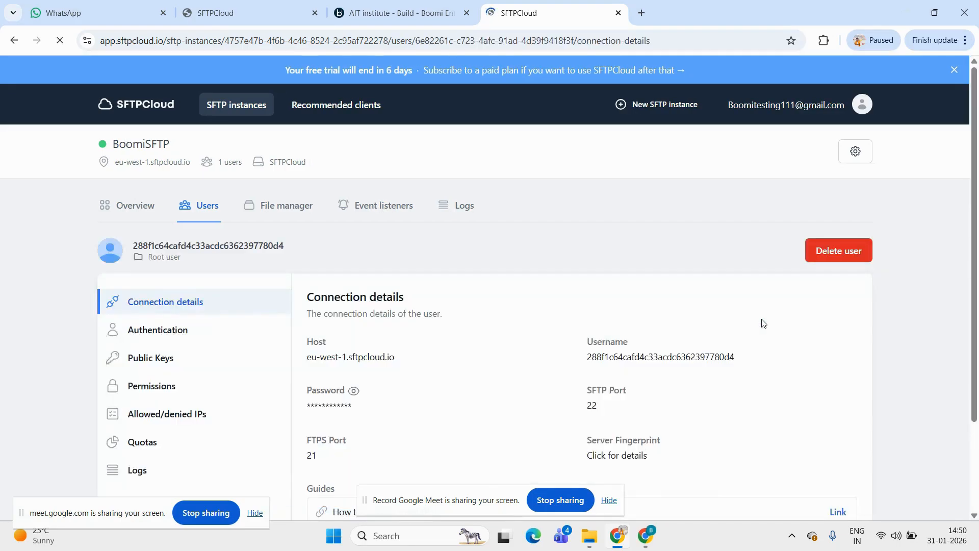
scroll(524, 367, "down", 2)
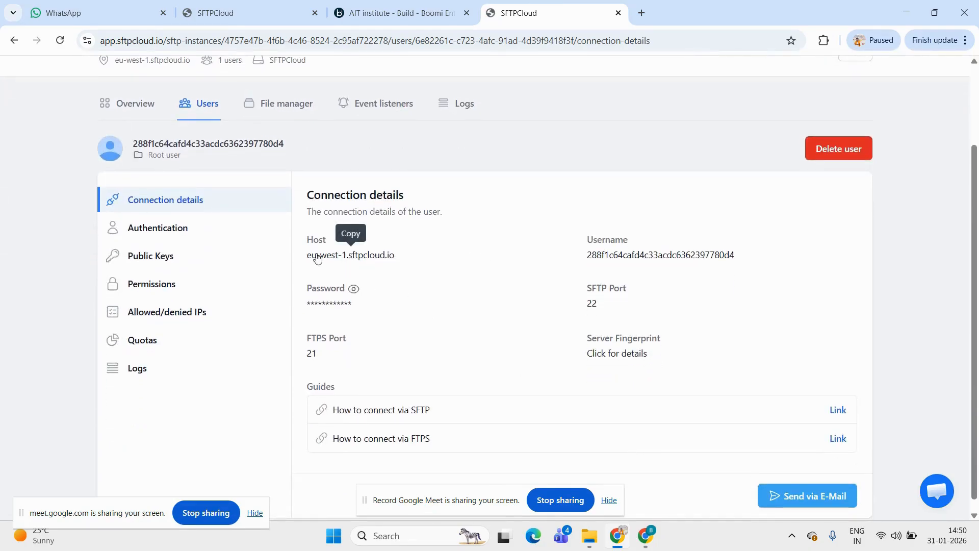
Copy the host eu-west-1.sftpcloud.io from the SFTPCloud connection details into the Host of the new Boomi SFTP connection
left_click_drag(309, 257, 392, 263)
key("ctrl+c")
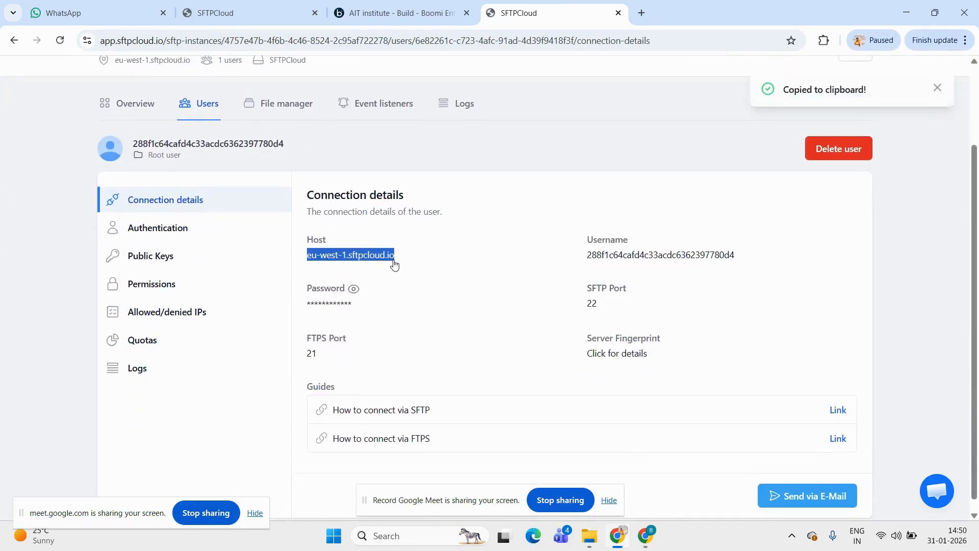
left_click(394, 11)
left_click(296, 199)
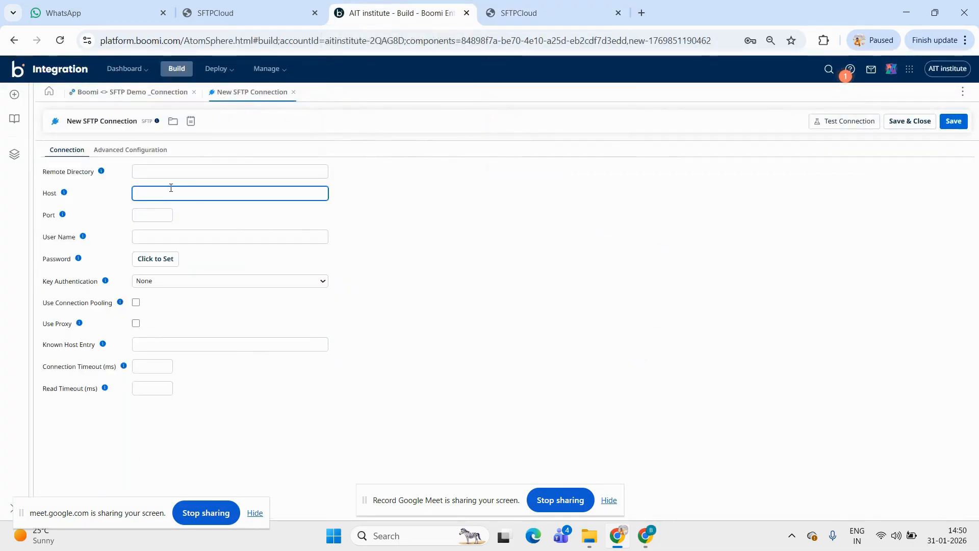
key("ctrl+v")
left_click(409, 209)
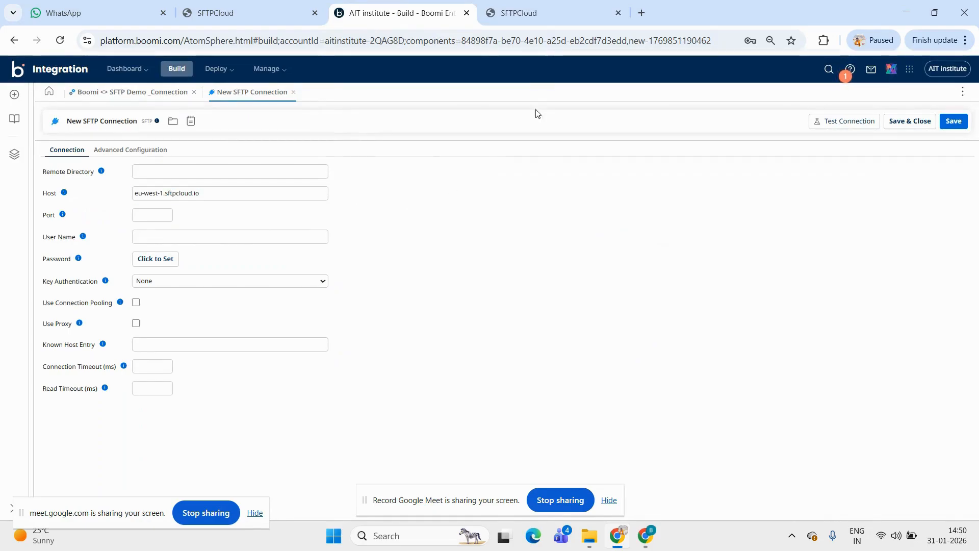
Copy the root user's username from SFTPCloud into the User Name of the Boomi SFTP connection
left_click(543, 18)
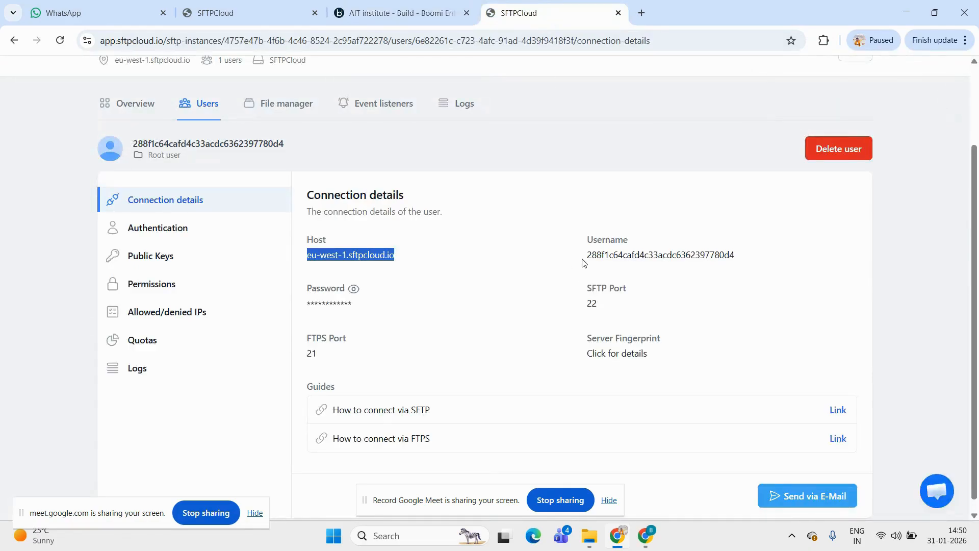
left_click_drag(588, 259, 734, 261)
key("ctrl+c")
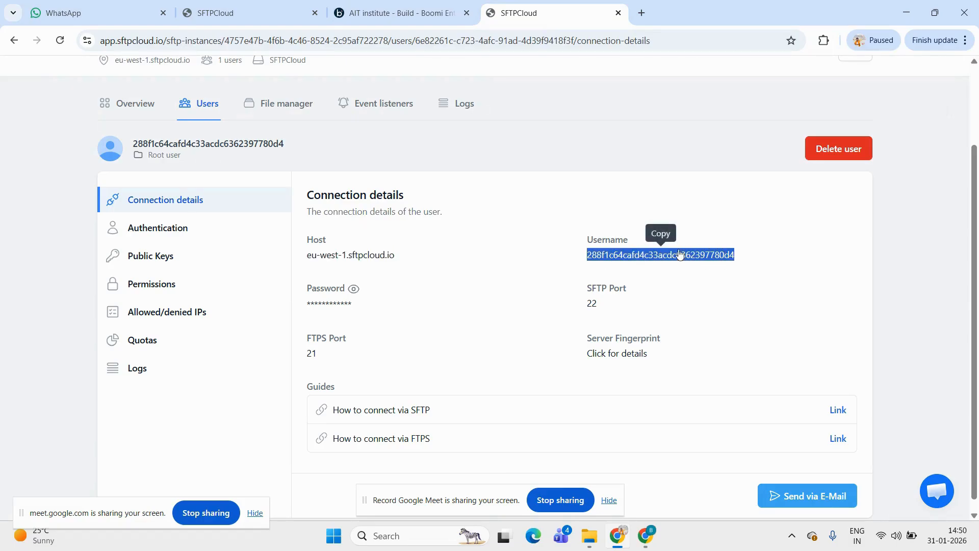
left_click(378, 3)
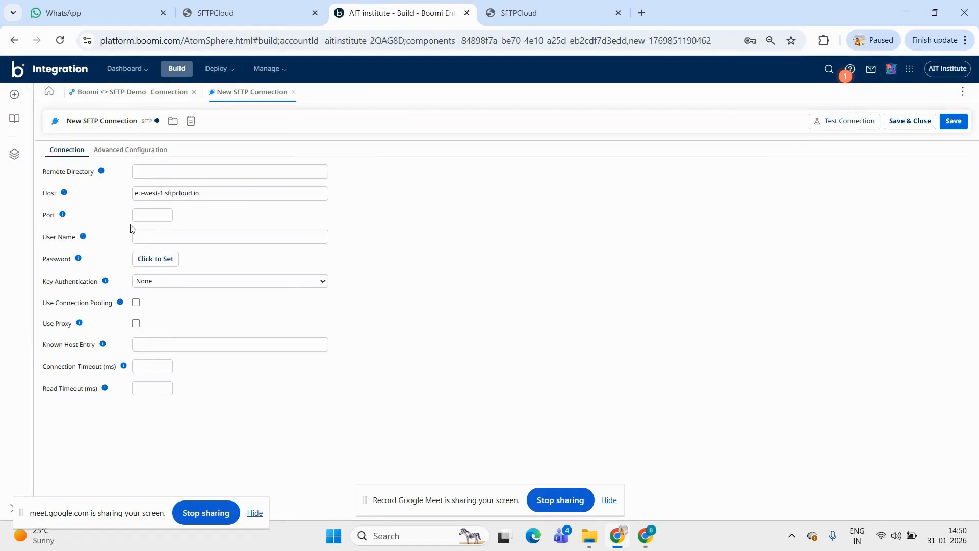
left_click(149, 216)
left_click(153, 236)
key("ctrl+v")
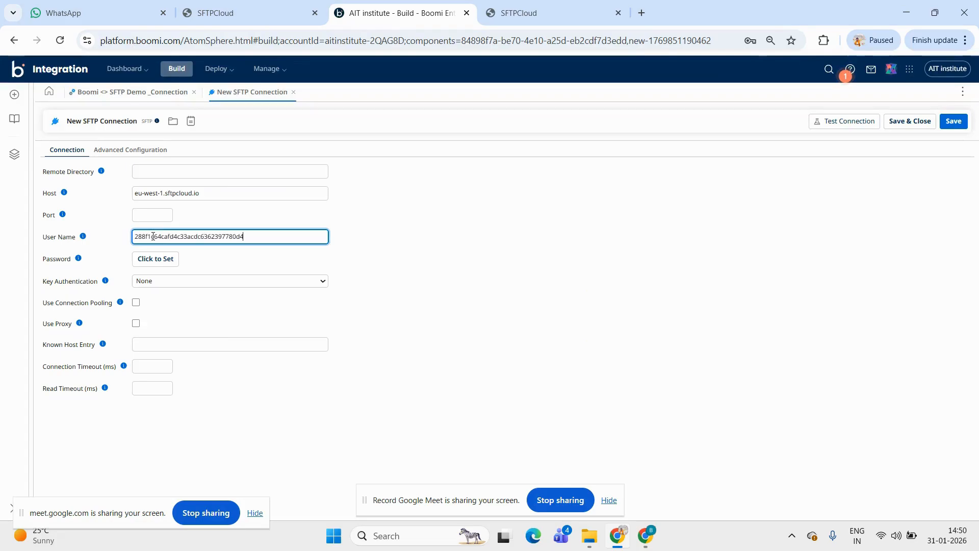
left_click(591, 181)
Reveal and copy the root user's password in SFTPCloud and set it as the Boomi SFTP connection's password
left_click(536, 6)
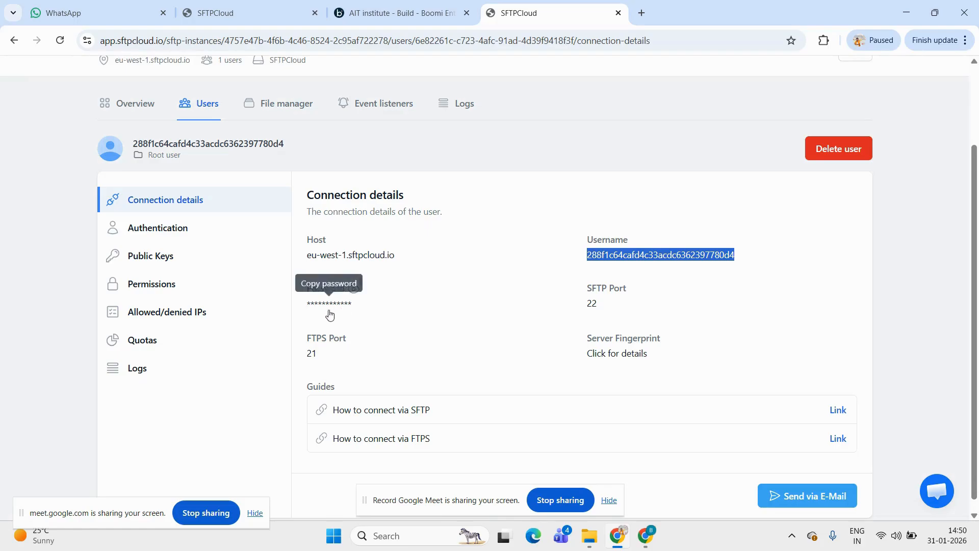
left_click(353, 295)
left_click(353, 296)
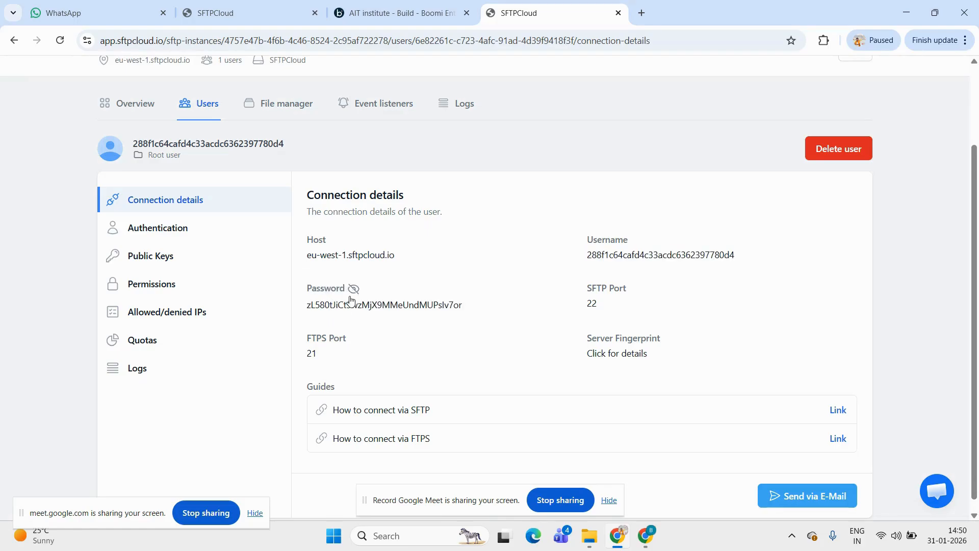
left_click_drag(307, 306, 470, 310)
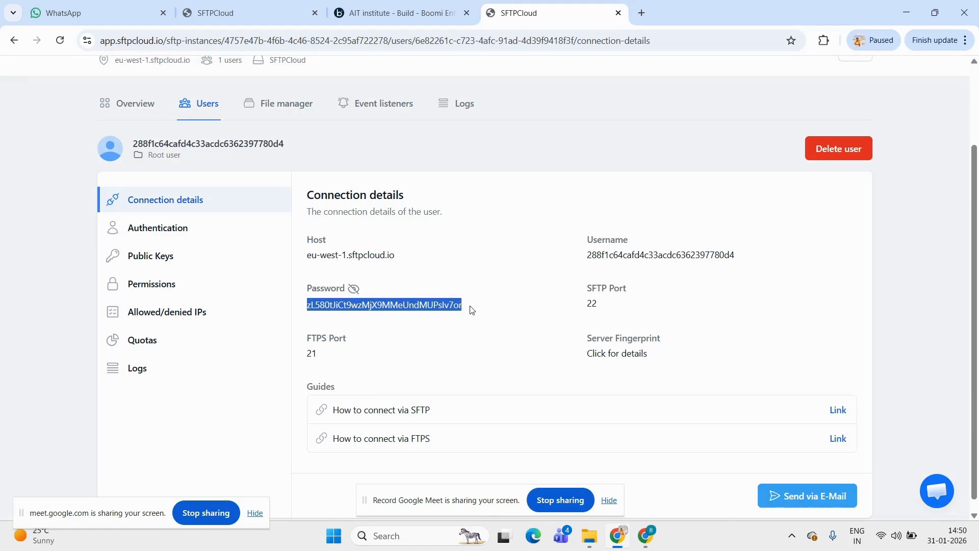
left_click(398, 13)
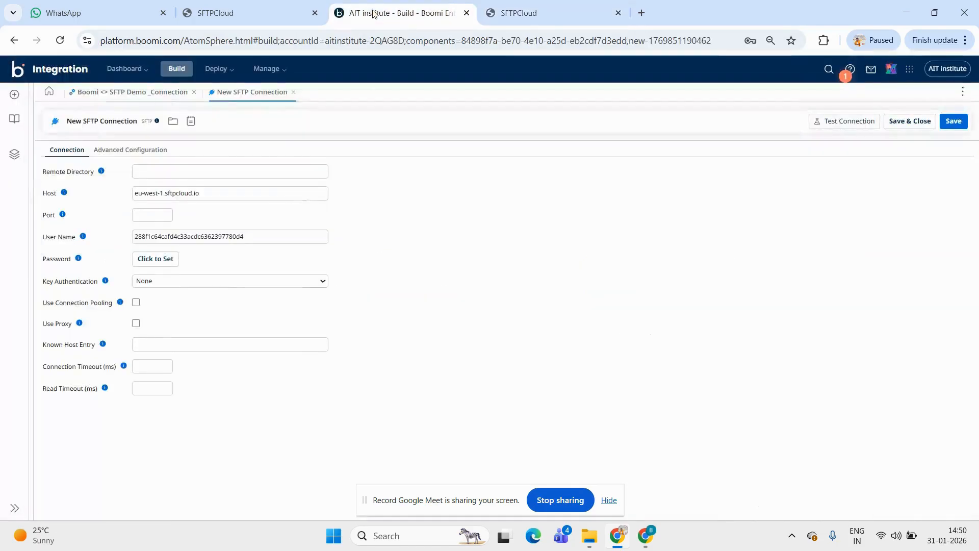
left_click(147, 264)
key("ctrl+v")
left_click(268, 321)
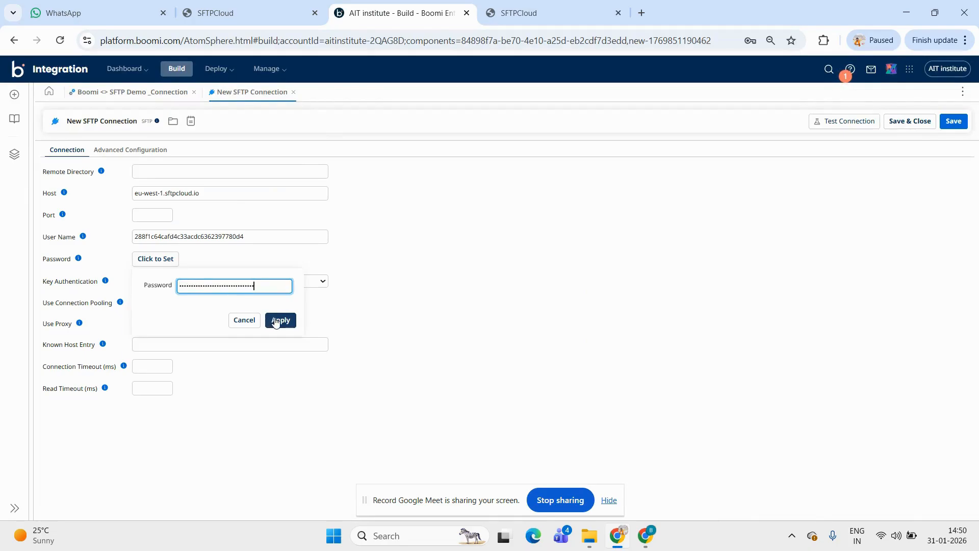
Copy the SFTP port 22 from SFTPCloud into the Port of the Boomi SFTP connection
left_click(535, 6)
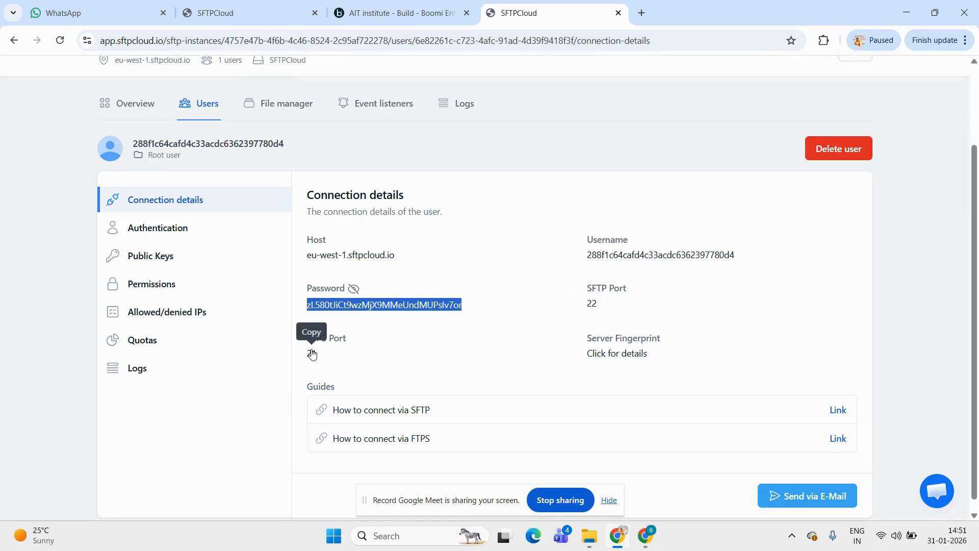
left_click(591, 304)
key("ctrl+c")
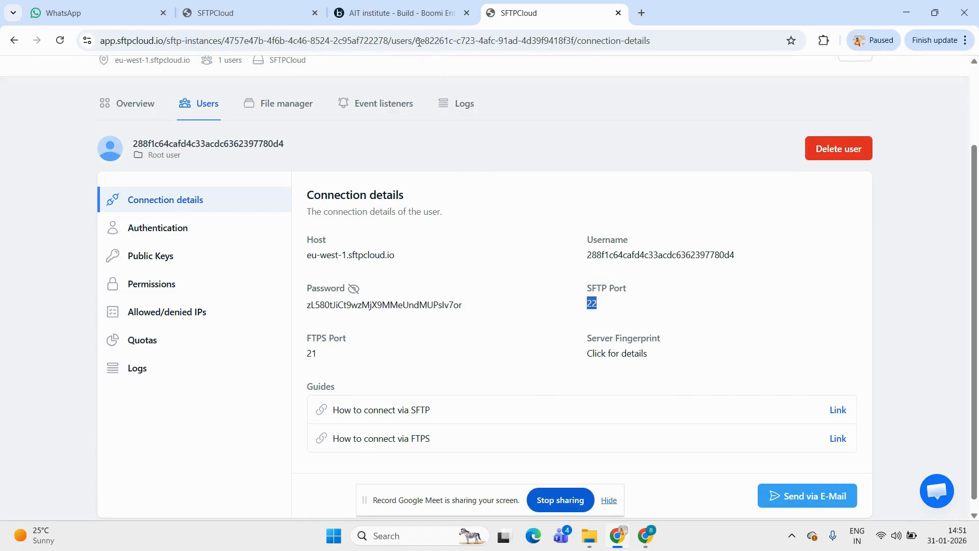
left_click(389, 17)
left_click(152, 214)
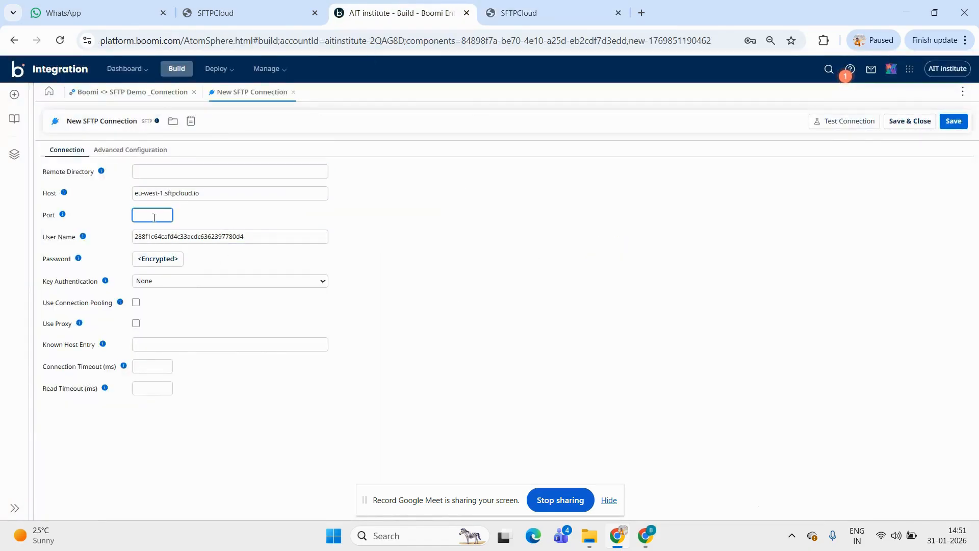
key("ctrl+v")
left_click(537, 275)
Test the SFTP connection on the Dev atom runtime of the dev env environment and finish the test
left_click(826, 125)
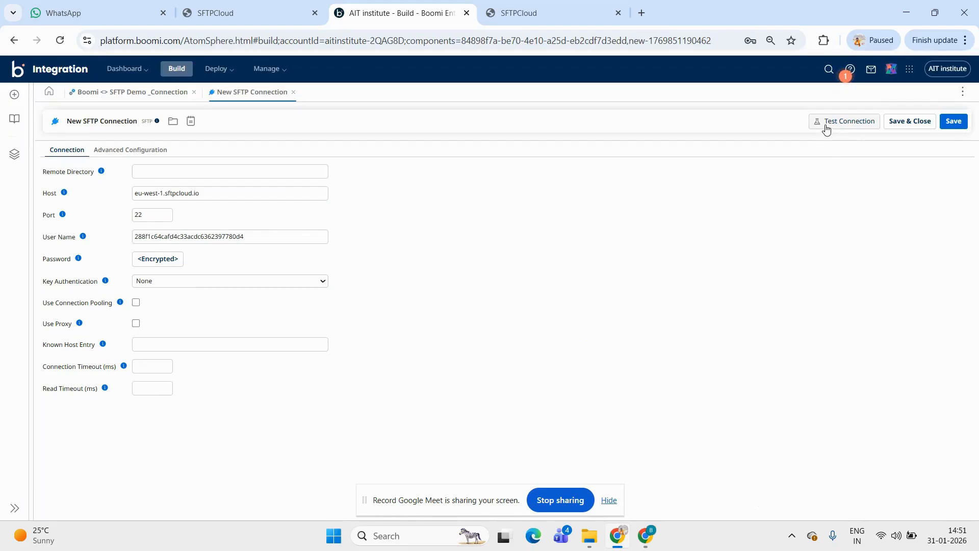
left_click(453, 268)
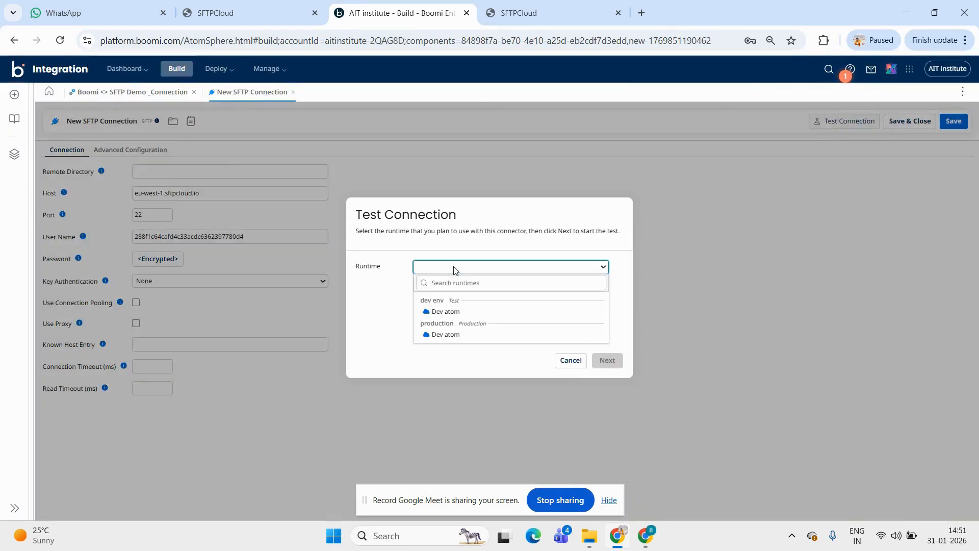
left_click(441, 312)
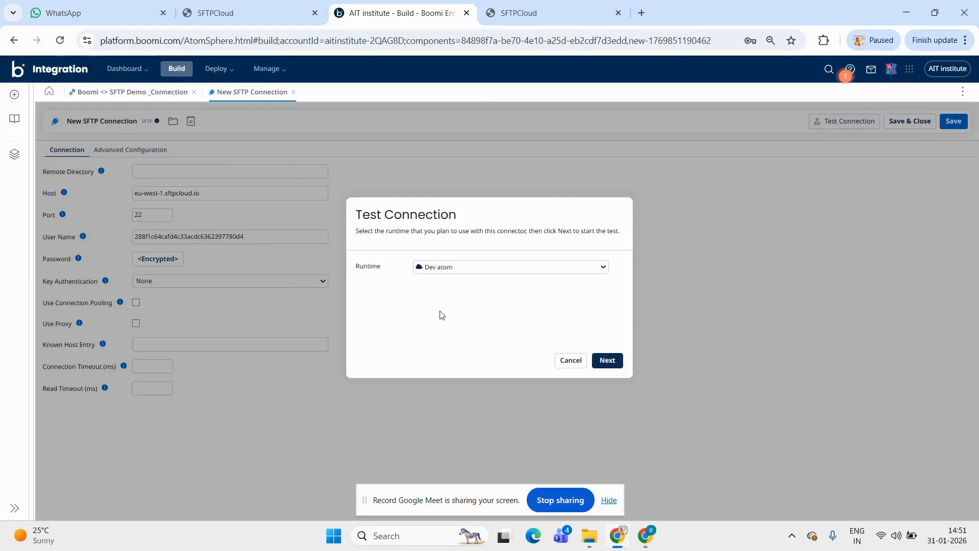
left_click(608, 358)
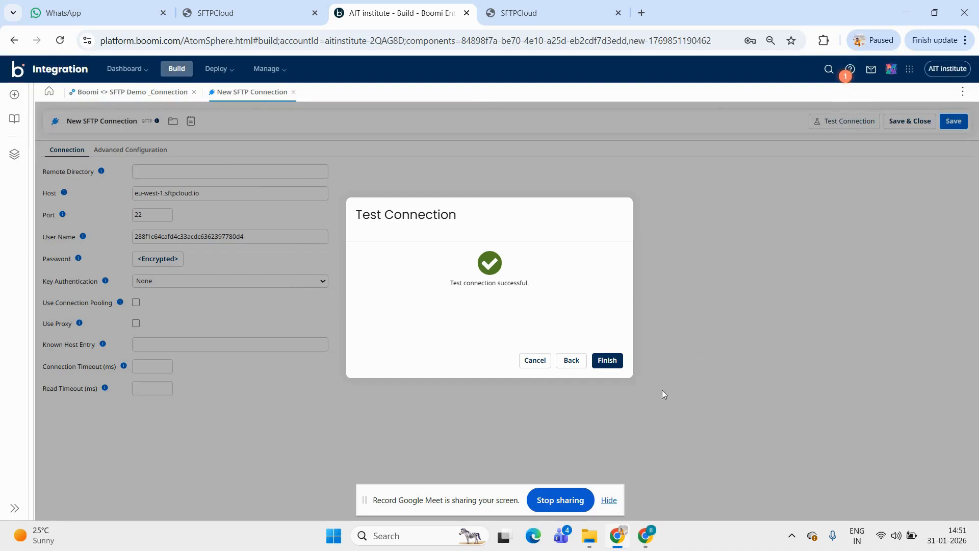
left_click(617, 361)
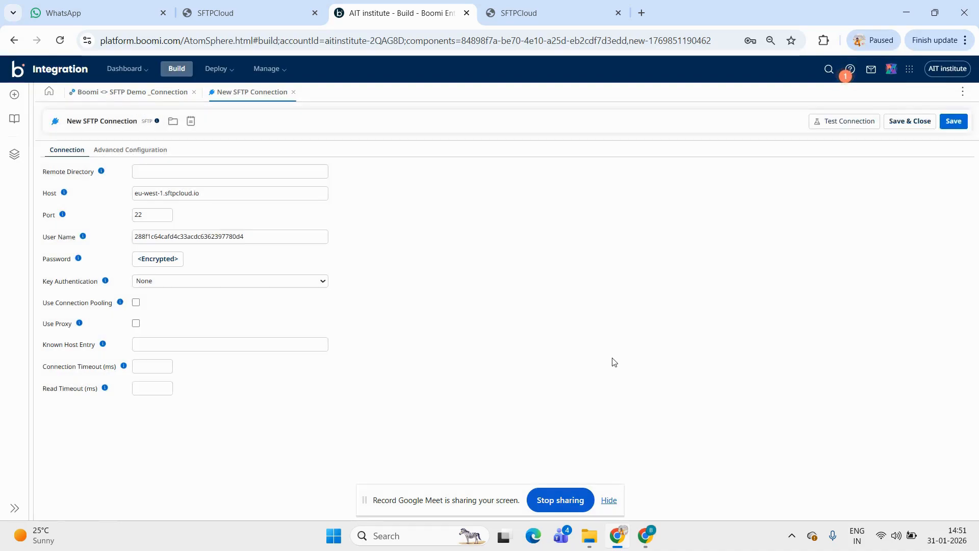
Rename the connection as Demo_SFTP_Connection, then save and close it
left_click(119, 123)
key("ctrl+a")
key("BackSpace")
type("SFTP")
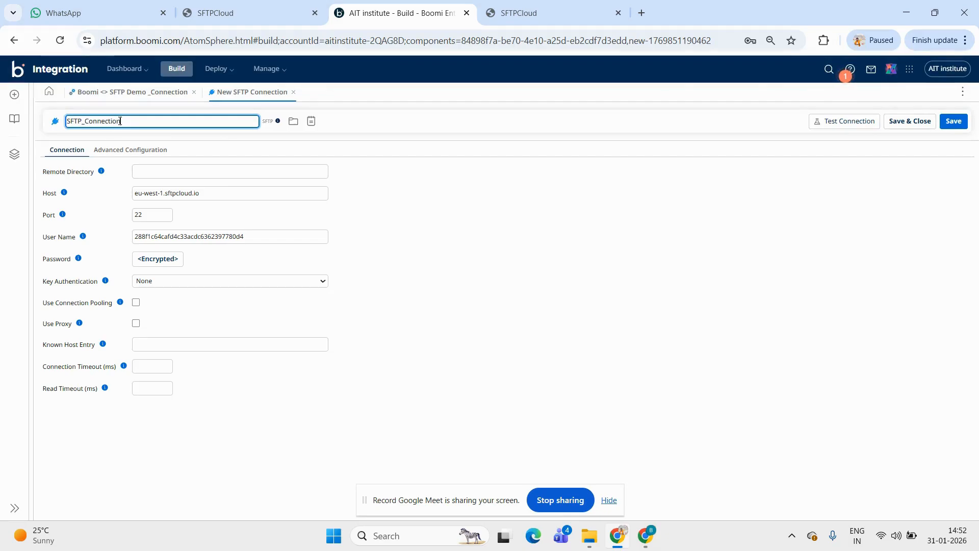
type("d")
key("BackSpace")
type("Demo_")
key("BackSpace")
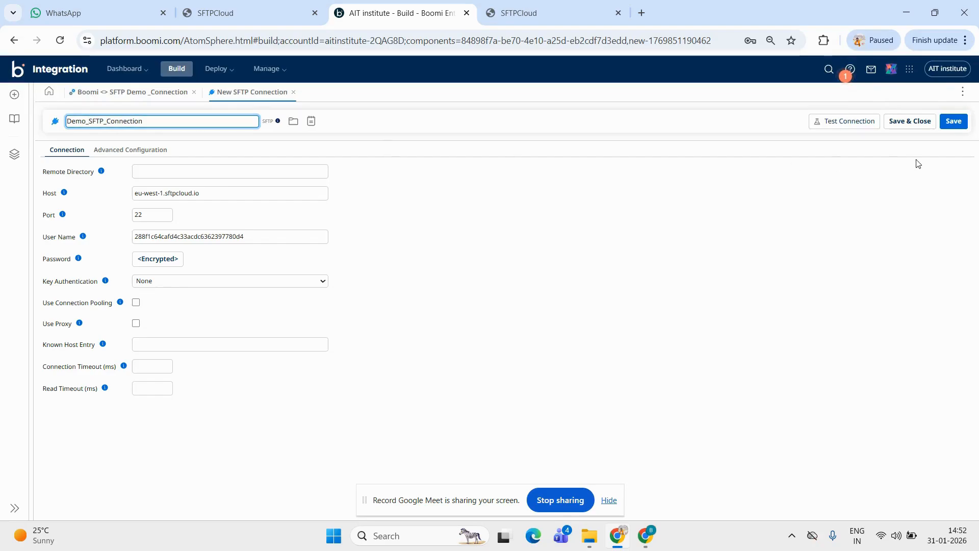
left_click(906, 122)
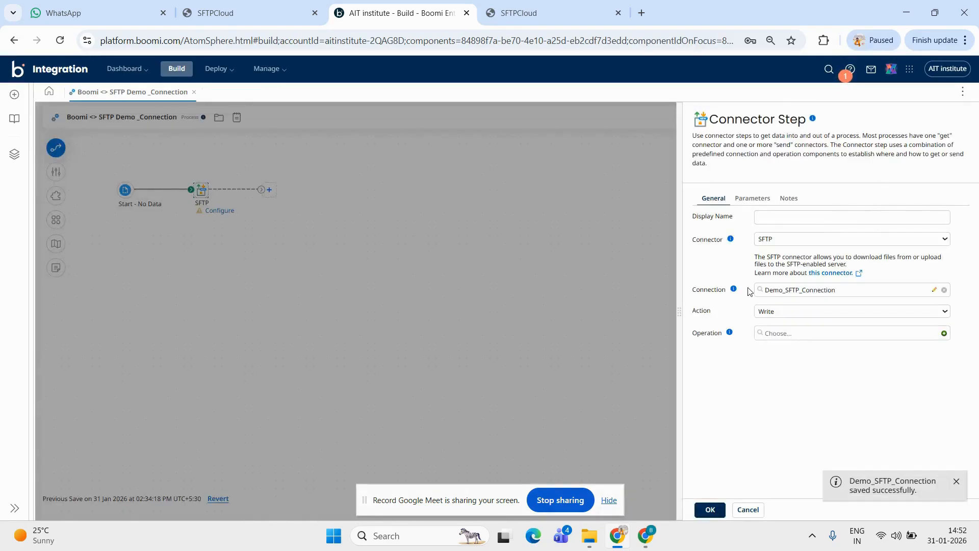
Keep Write as the SFTP connector step's action and start a new operation for it
left_click(791, 312)
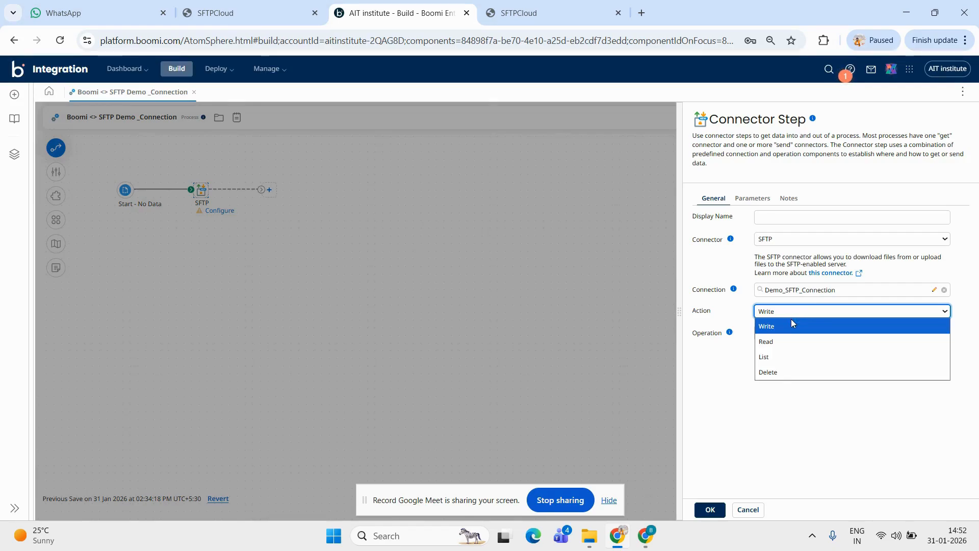
left_click(782, 332)
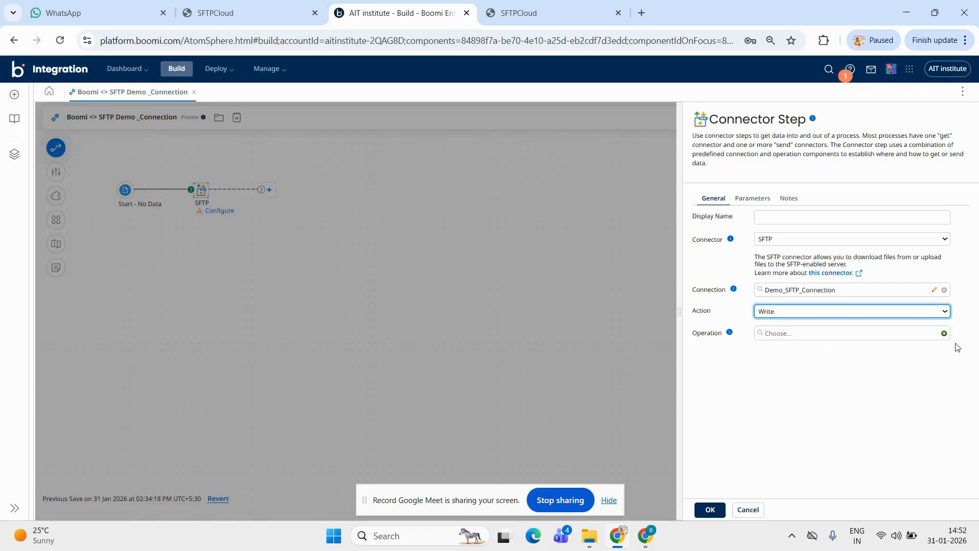
left_click(944, 334)
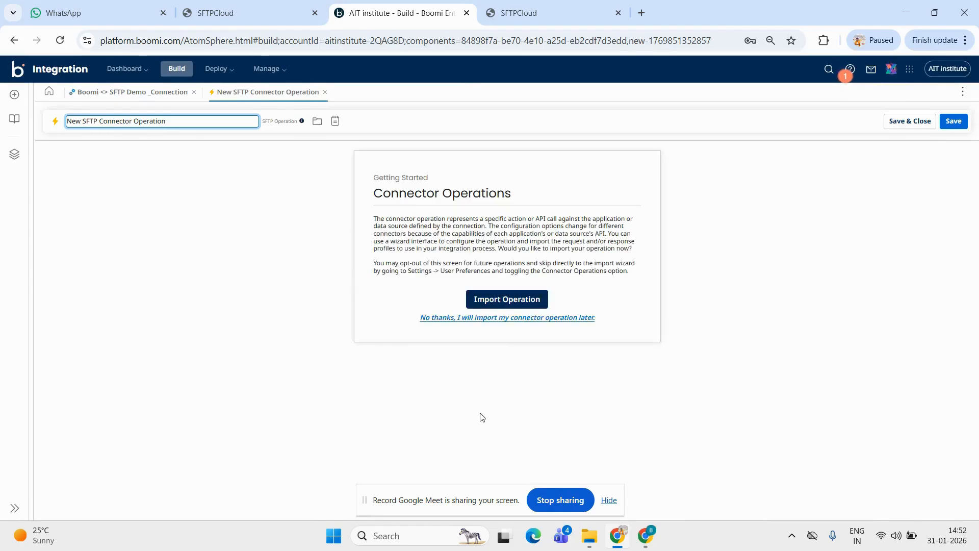
Import the SFTP write operation using the Dev atom runtime and the File object type
left_click(503, 306)
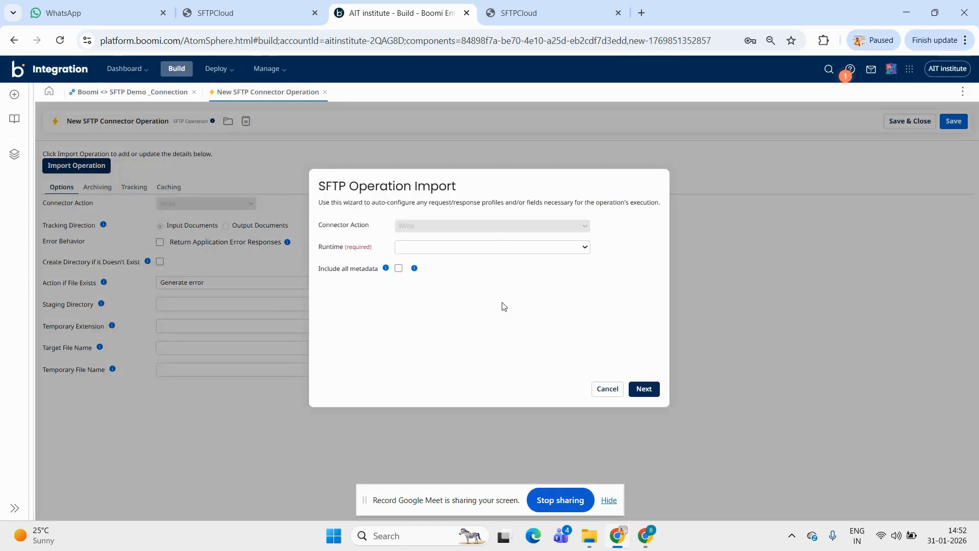
left_click(404, 249)
left_click(418, 290)
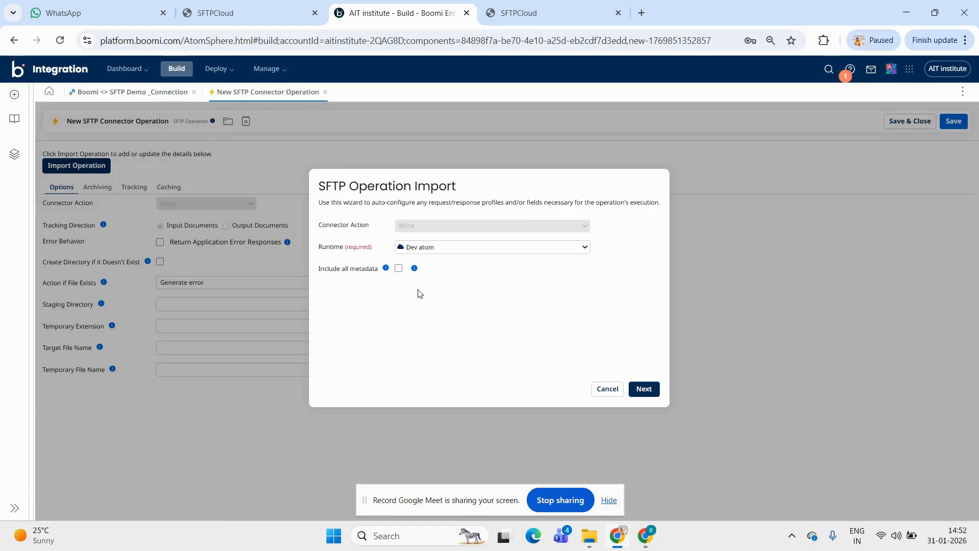
left_click(644, 389)
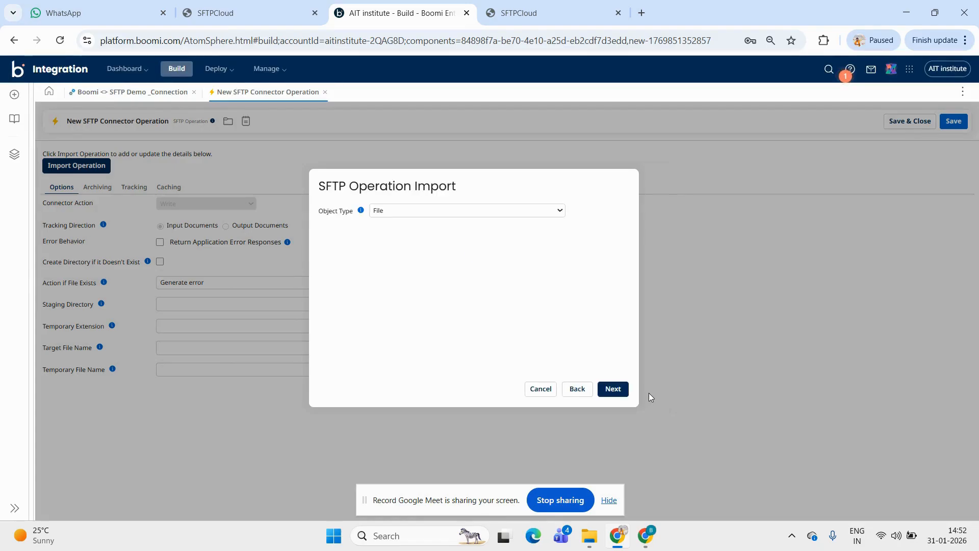
left_click(505, 211)
left_click(584, 246)
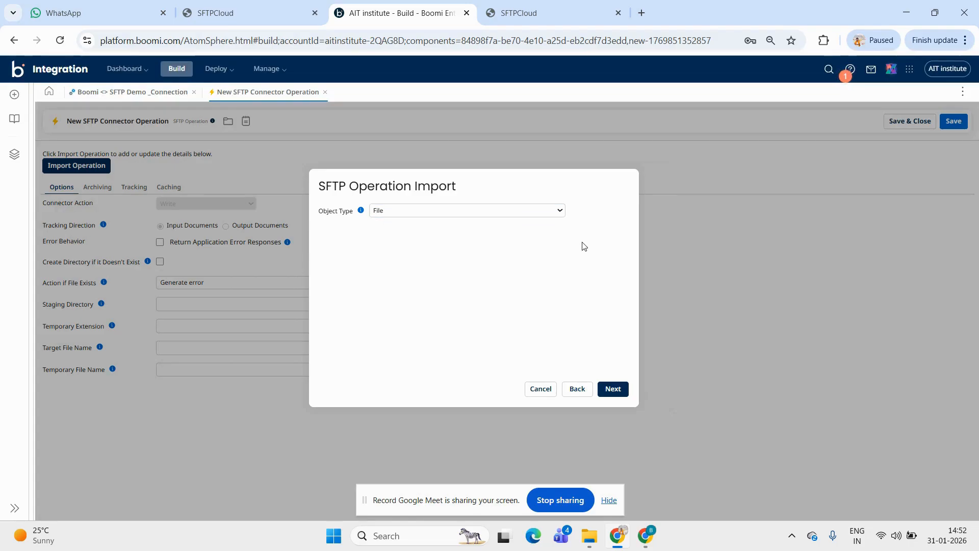
left_click(617, 390)
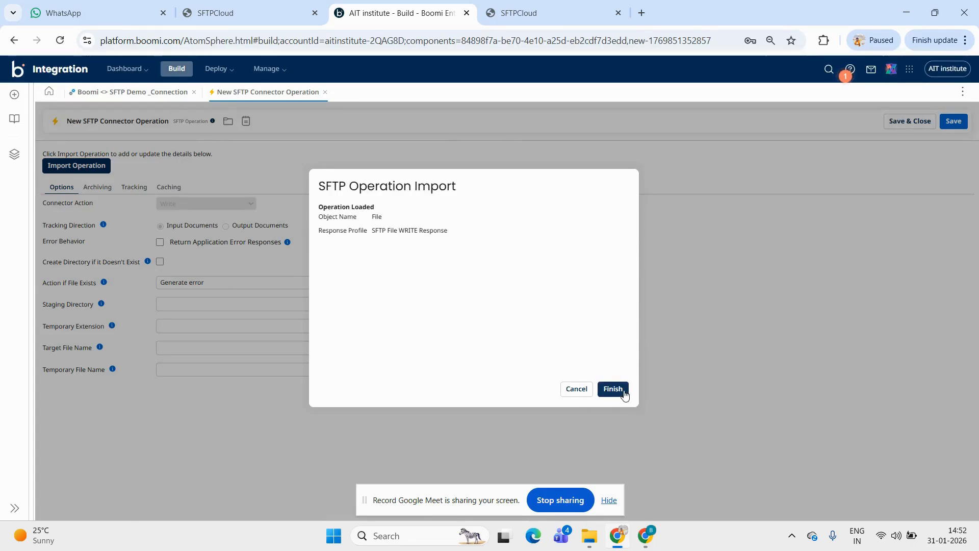
left_click(612, 389)
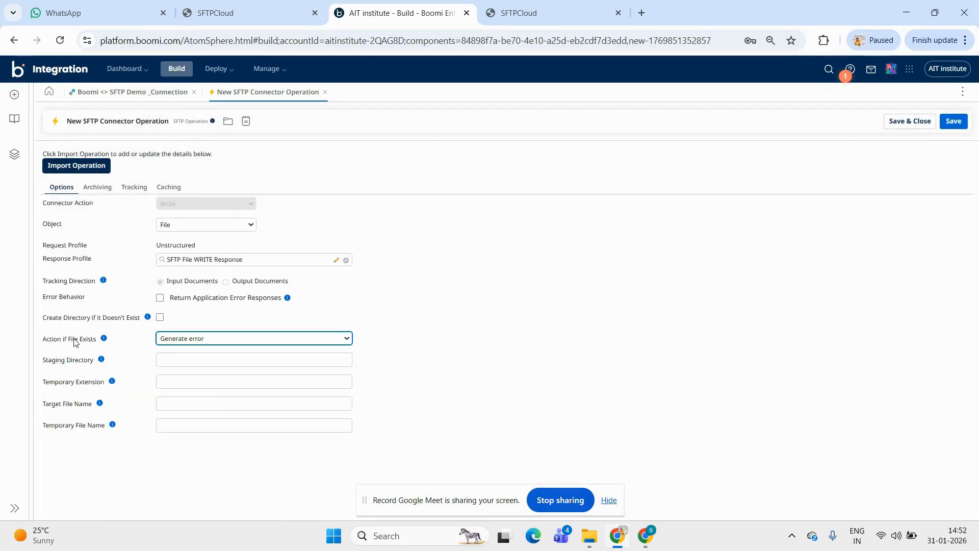
Keep Generate error as the action if the file exists and enable Return Application Error Responses
left_click(227, 339)
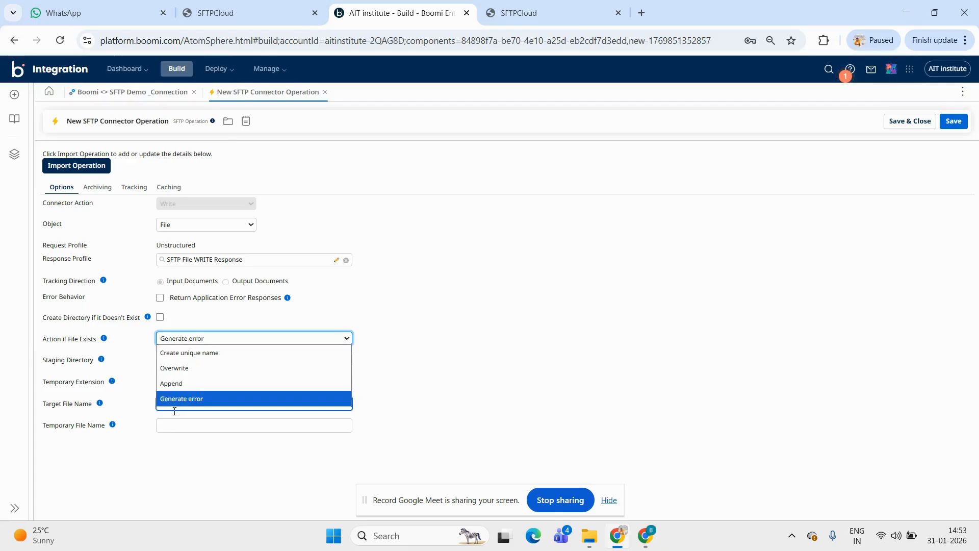
left_click(187, 400)
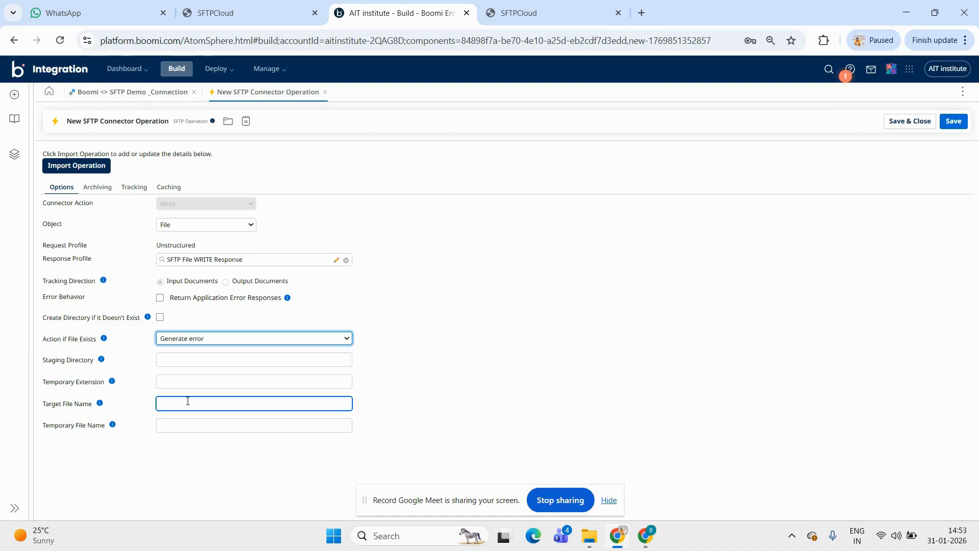
left_click(238, 340)
left_click(238, 340)
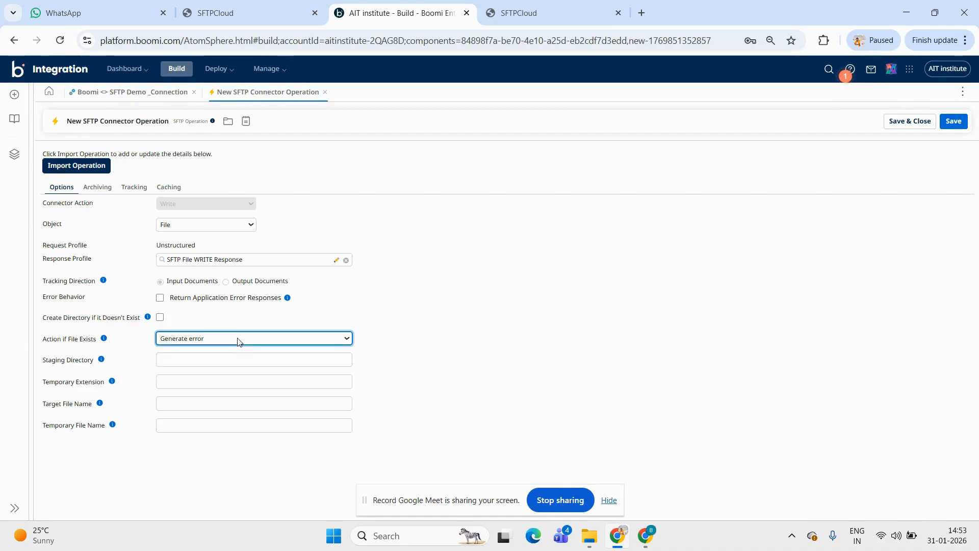
left_click(160, 299)
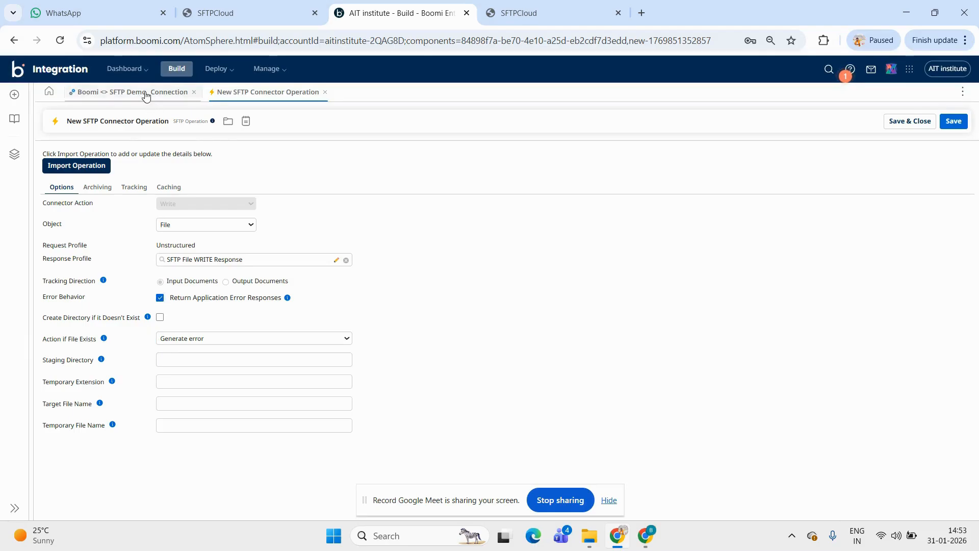
Rename the operation as COP_SFTP_Write_File, save and close it, and confirm the SFTP connector step
left_click(139, 123)
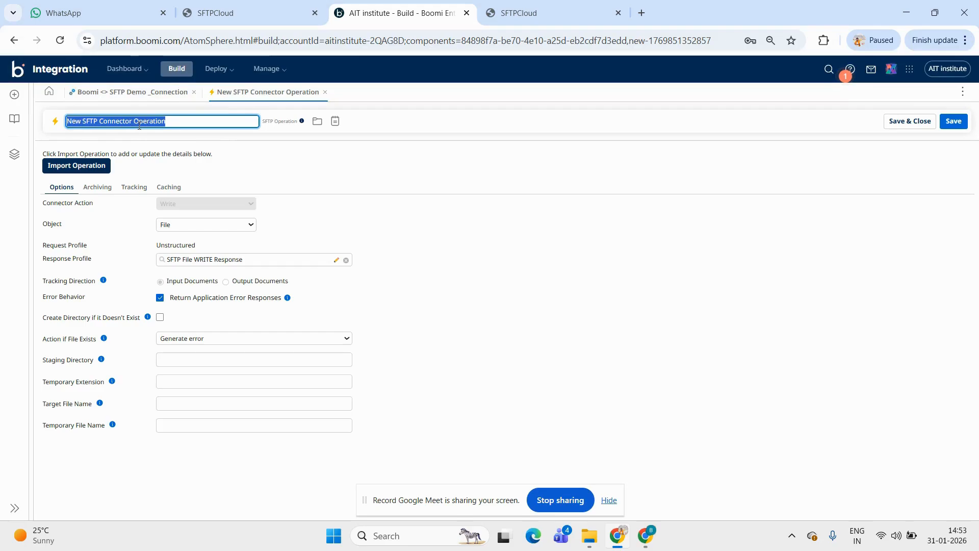
key("BackSpace")
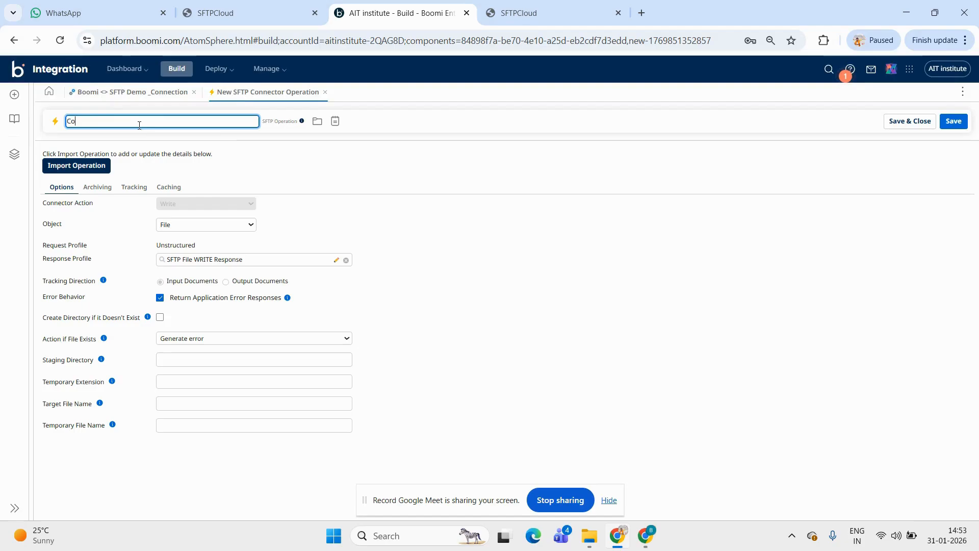
type("COP_SFTP_Write_File")
left_click(907, 123)
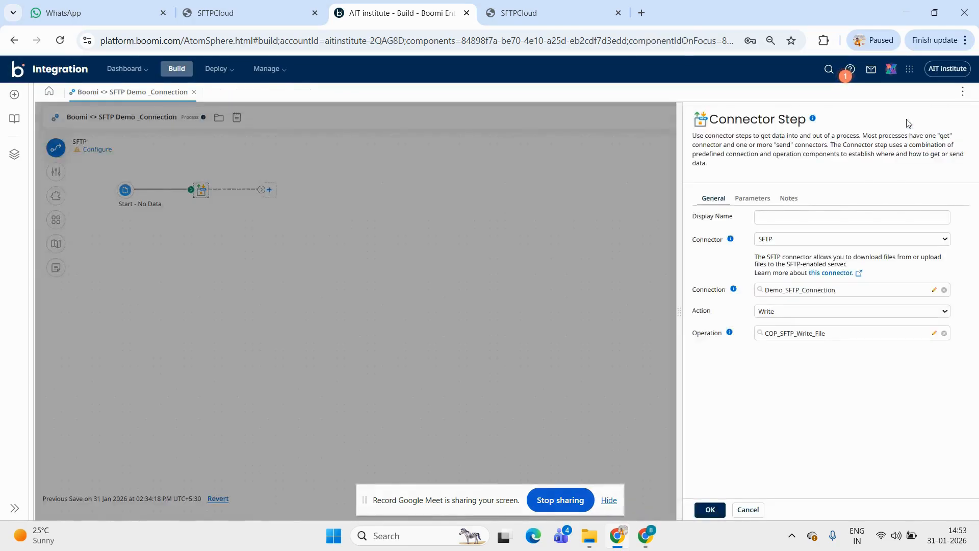
left_click(710, 510)
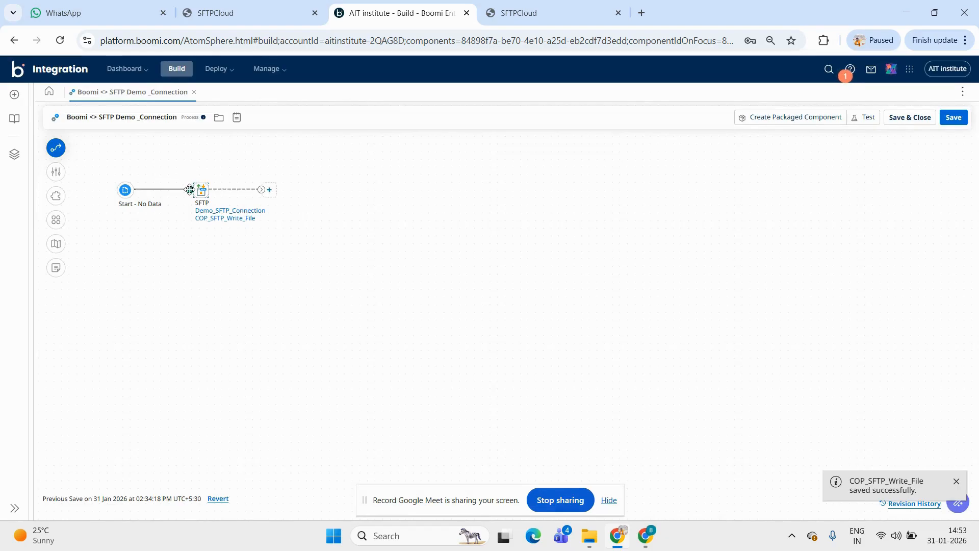
Detach the SFTP step from the Start step and move it away to make room between them
left_click_drag(189, 189, 176, 248)
left_click(200, 191)
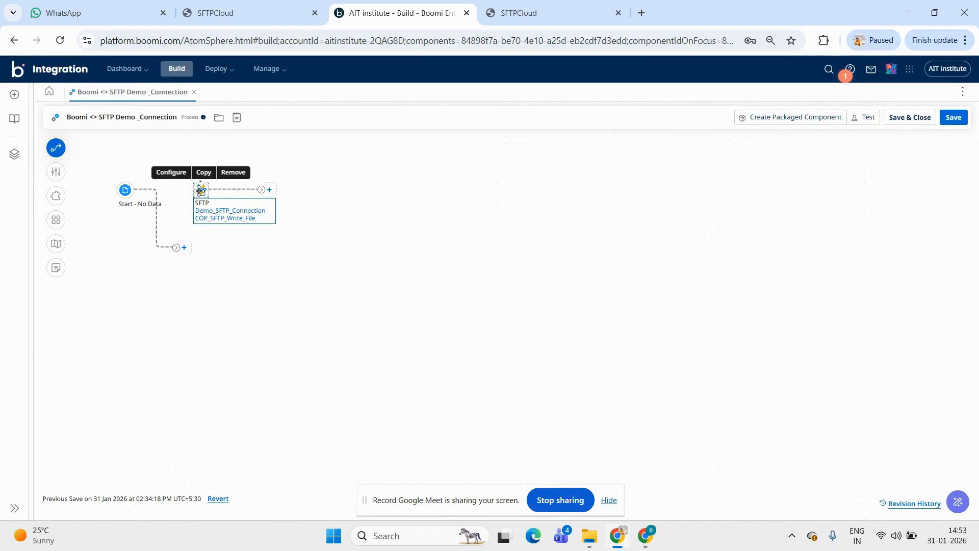
left_click_drag(199, 191, 286, 198)
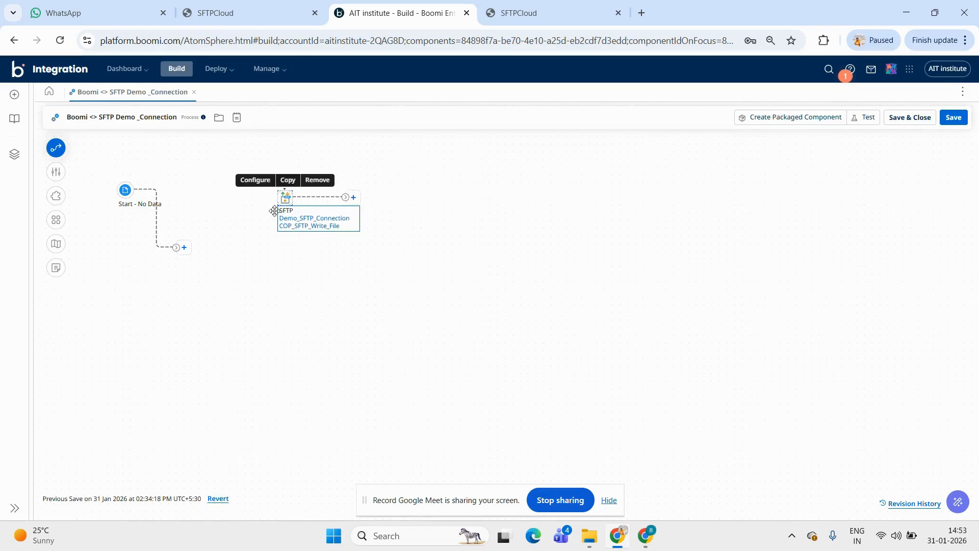
left_click_drag(177, 247, 170, 190)
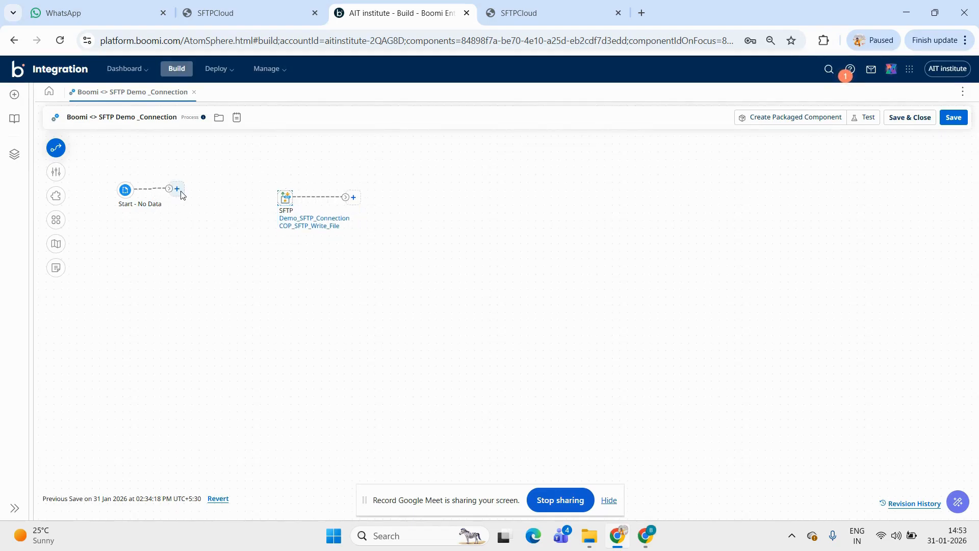
Add a Message step after the Start step and open its configuration
left_click(178, 190)
type("message")
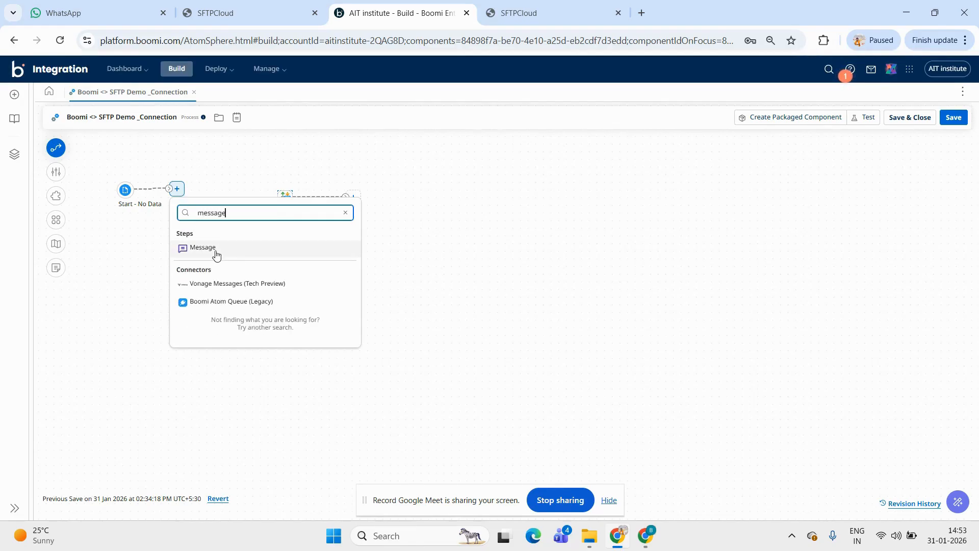
left_click(214, 250)
left_click(179, 190)
Enter the message "Hi , hello user" followed by "Welecome to CYL Chennal and Learnings" and confirm the Message step
left_click(839, 297)
type("Hi")
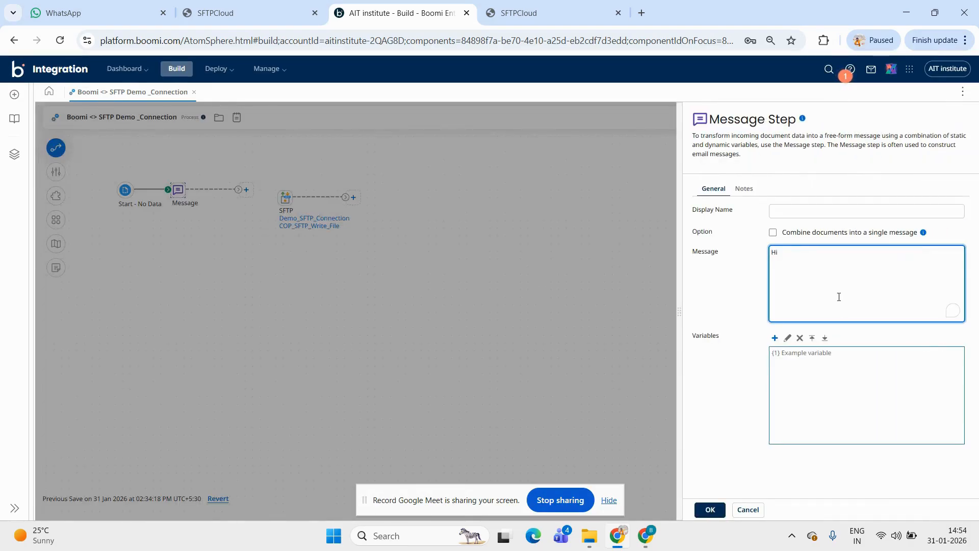
type(" ,")
key("Return")
type("hello uswe")
key("Return")
key("Return")
type("Welecome to CYL Chennal and")
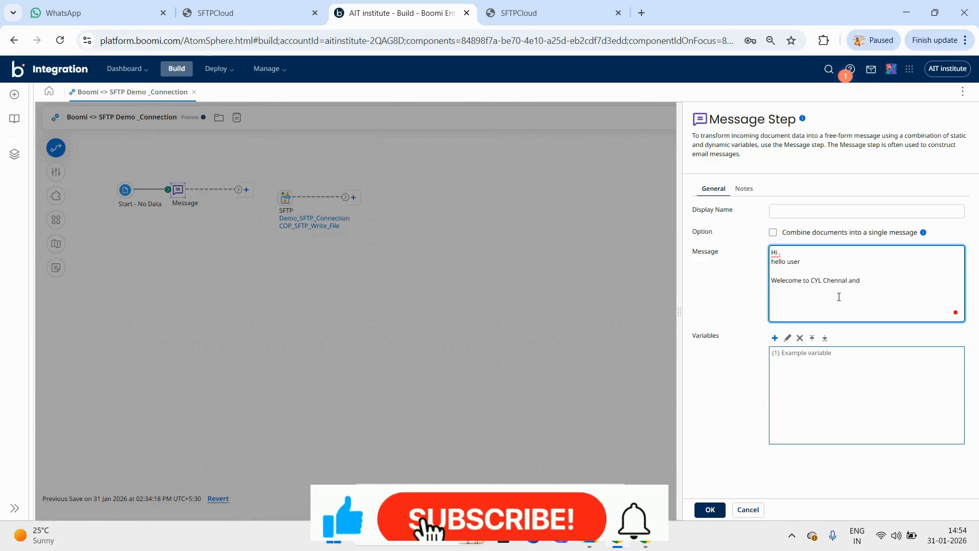
type(" Learnings")
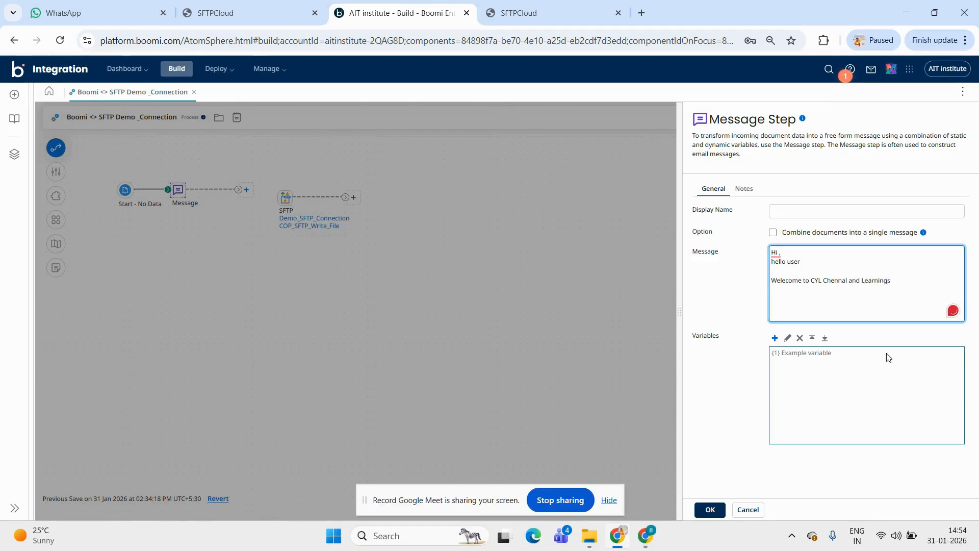
left_click(710, 510)
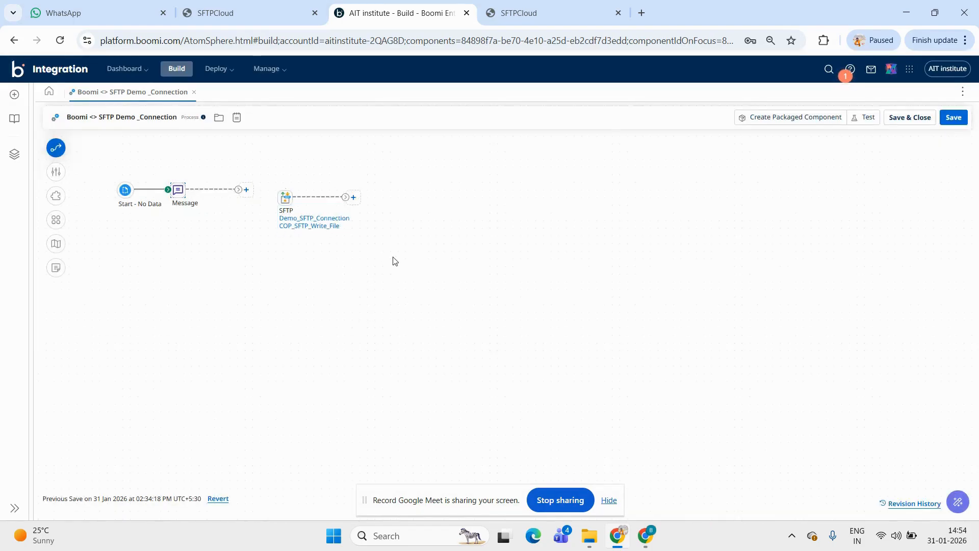
Switch to SFTPCloud, create a directory named InputFiles in the BoomiSFTP instance's file manager, and open it
left_click(534, 7)
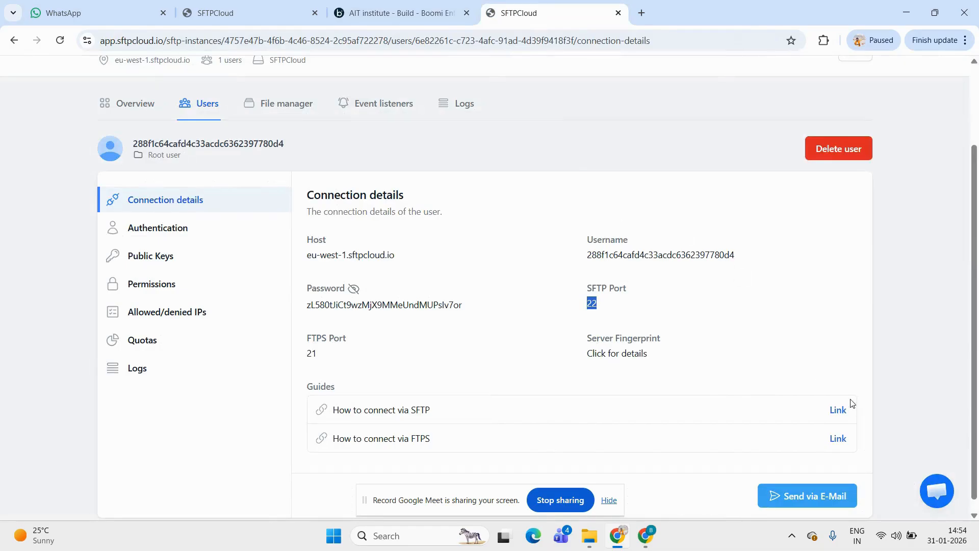
left_click(280, 113)
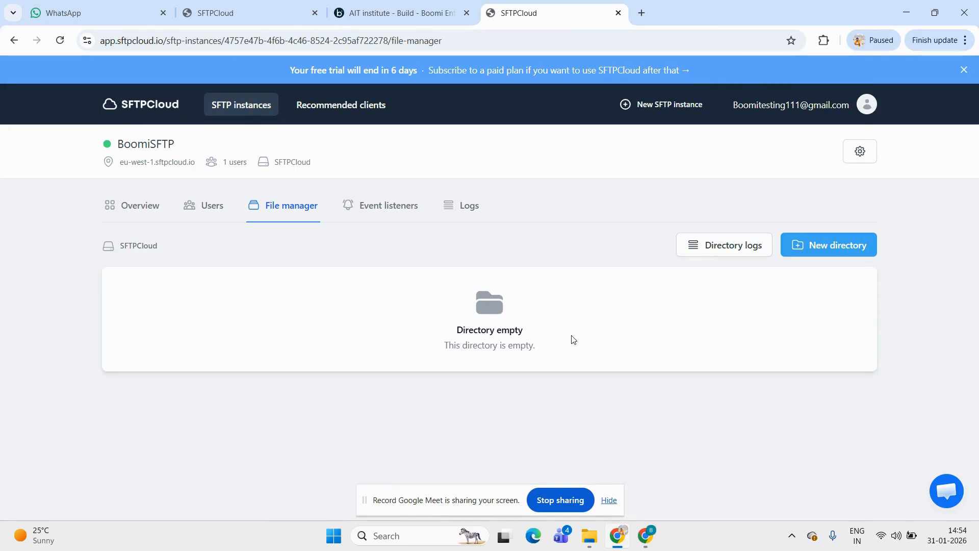
left_click(833, 250)
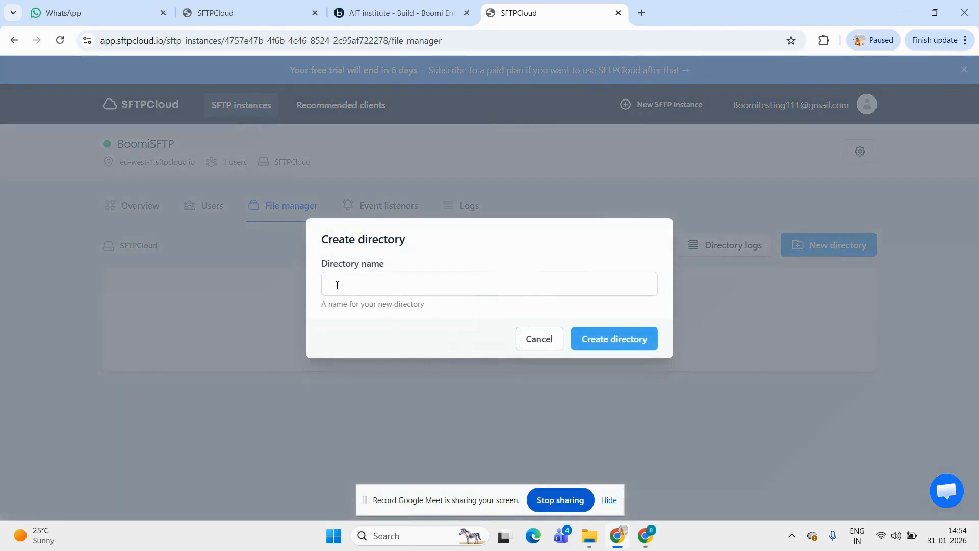
left_click(342, 285)
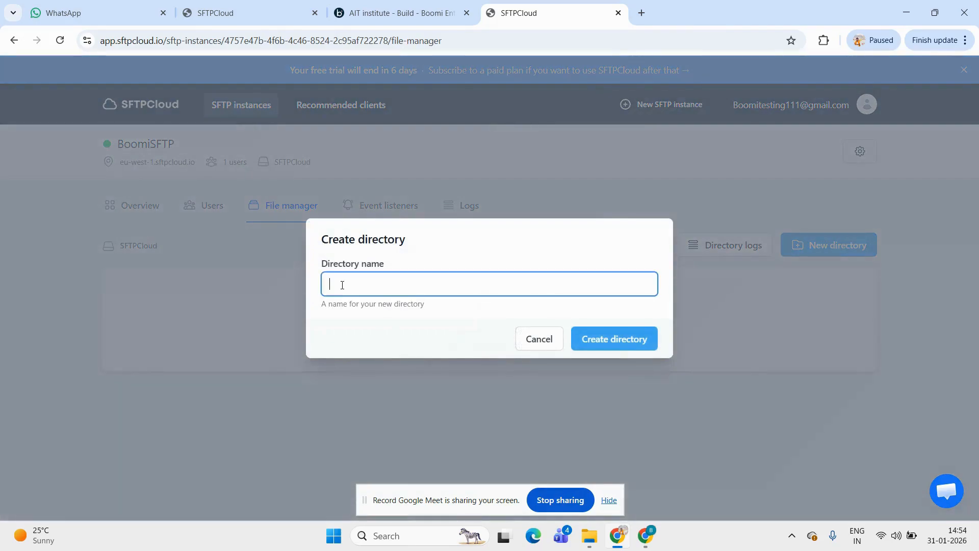
left_click(342, 285)
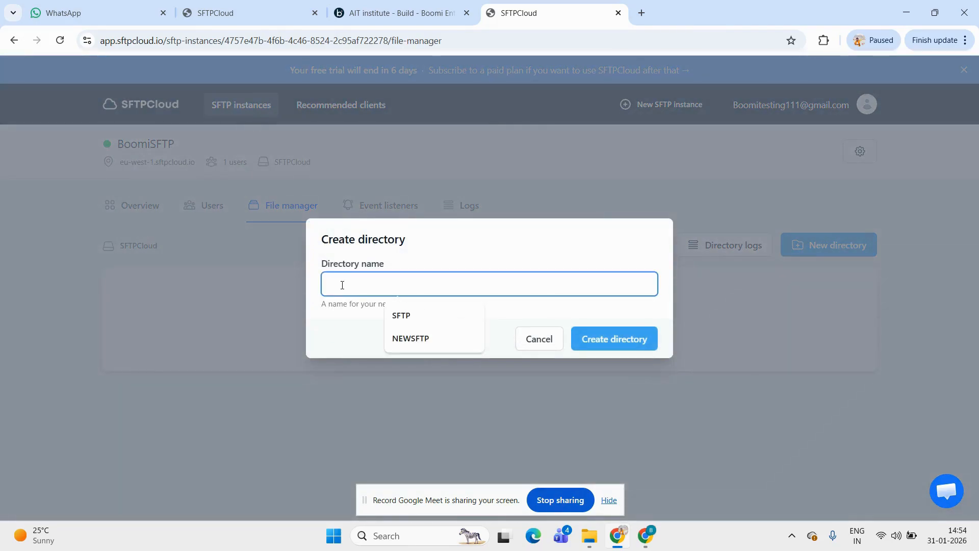
type("Input")
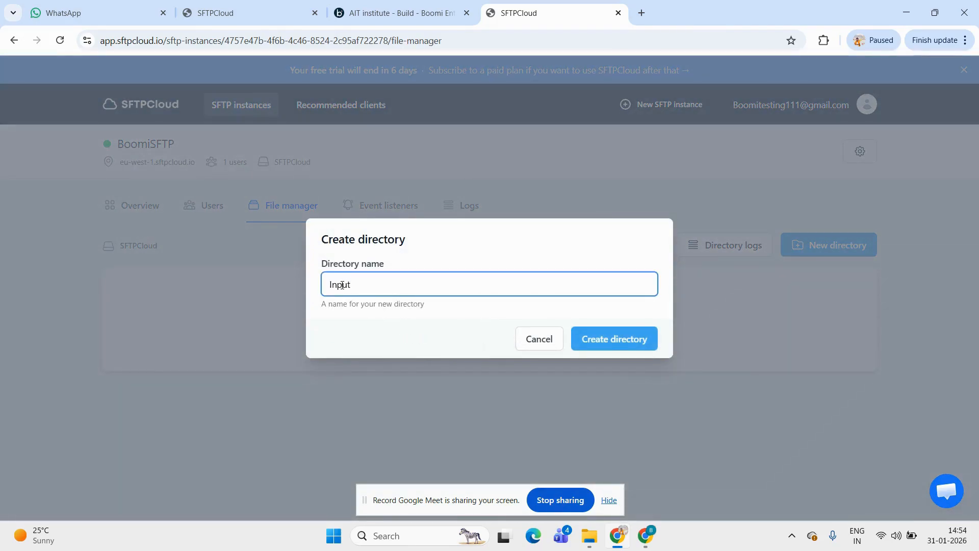
double_click(342, 285)
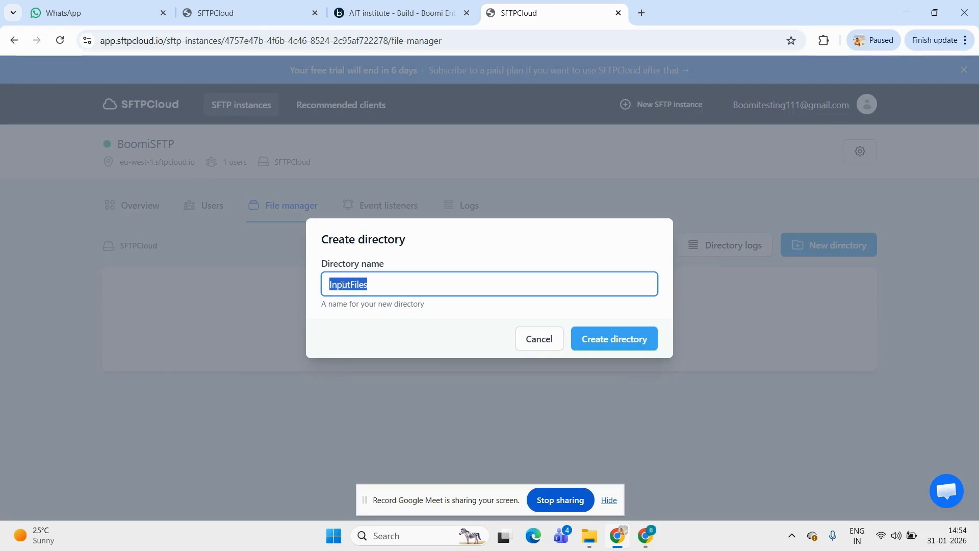
left_click(635, 341)
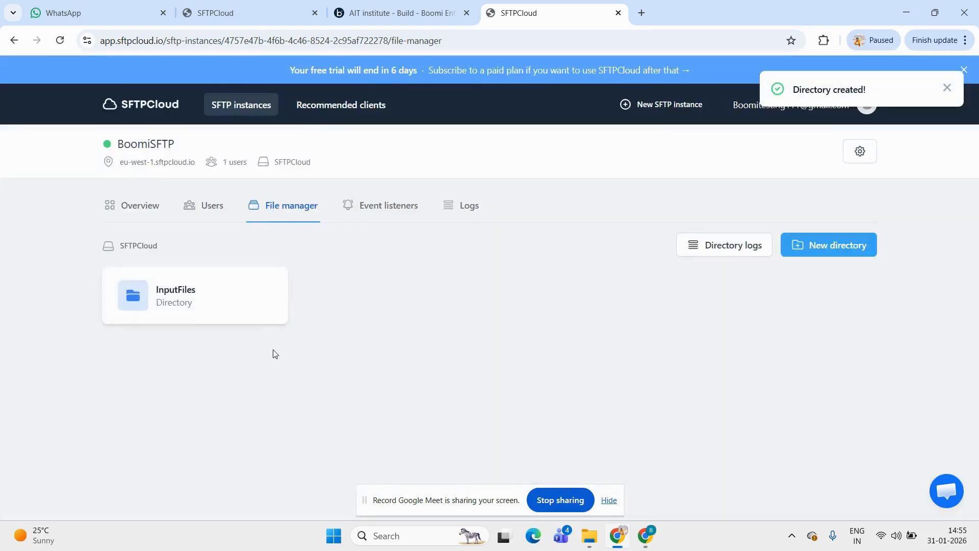
double_click(207, 310)
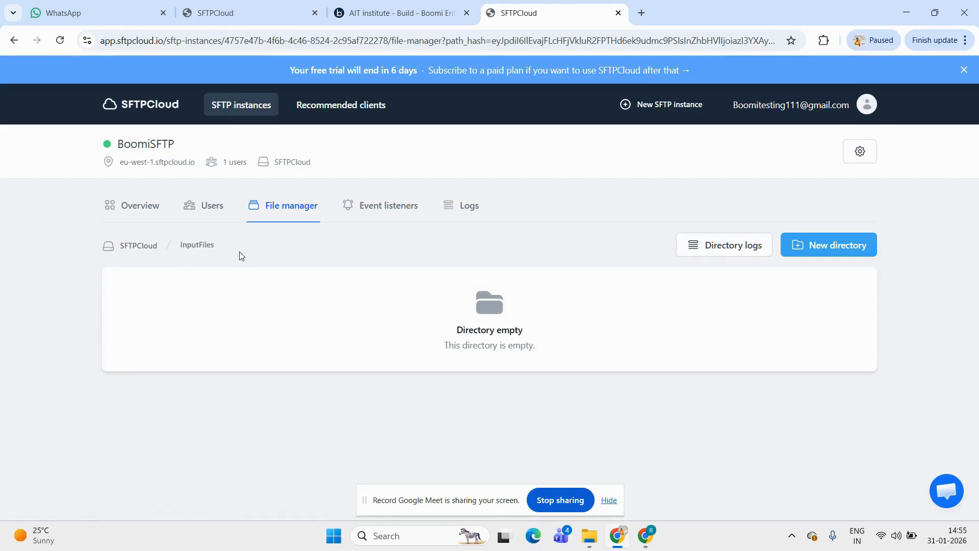
left_click_drag(224, 251, 181, 249)
key("ctrl+c")
Switch back to Boomi, add a Set Properties step after the Message step, and connect it to the SFTP step
left_click(379, 17)
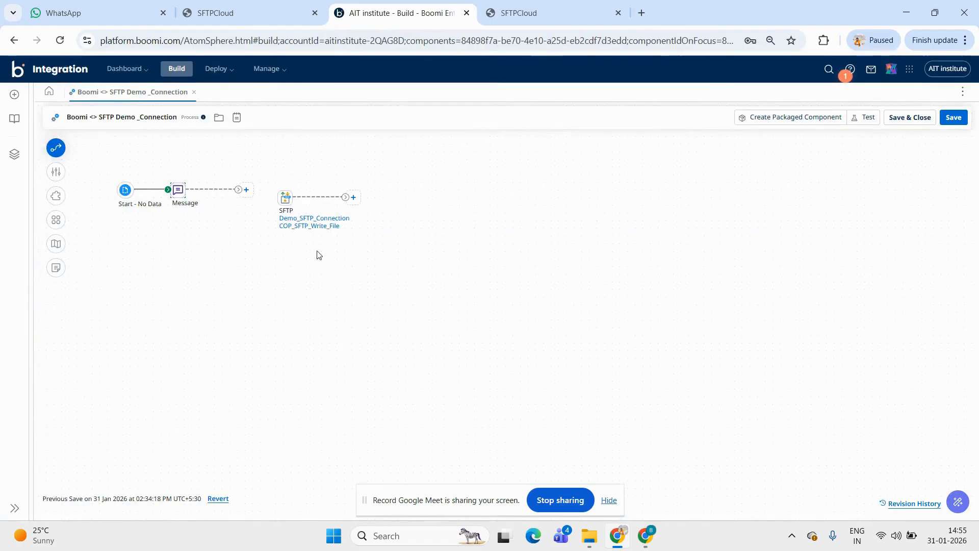
left_click(246, 190)
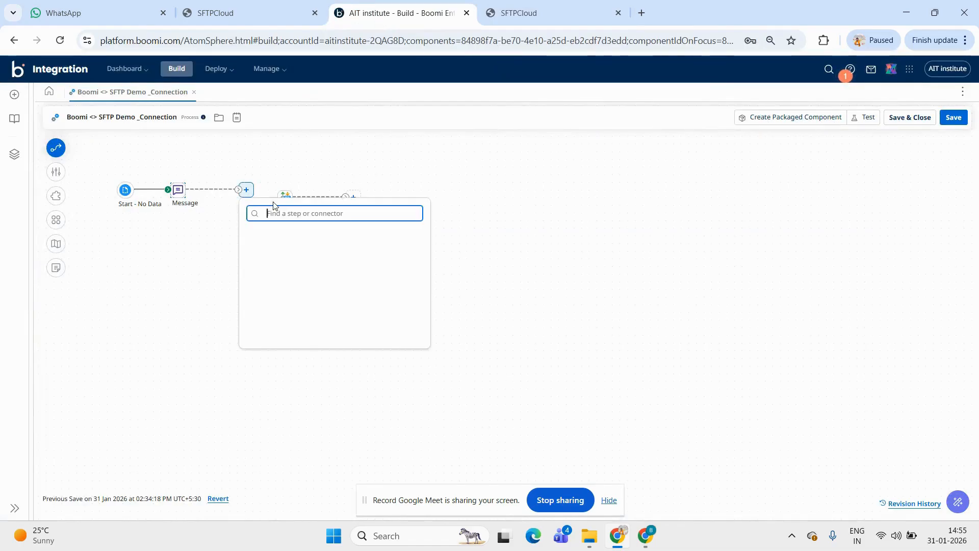
type("set")
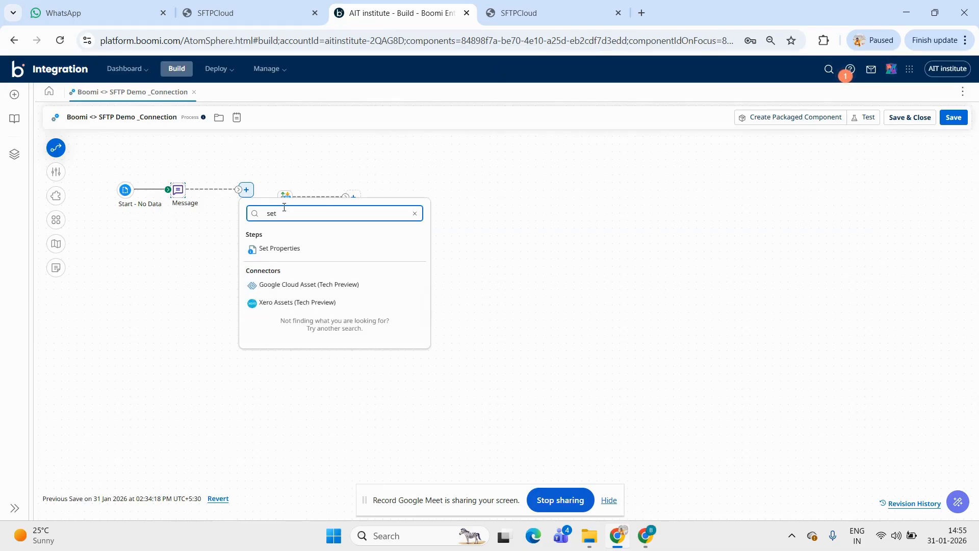
left_click(298, 248)
mouse_move(307, 190)
left_mouse_down()
mouse_move(289, 198)
mouse_move(307, 189)
left_mouse_up()
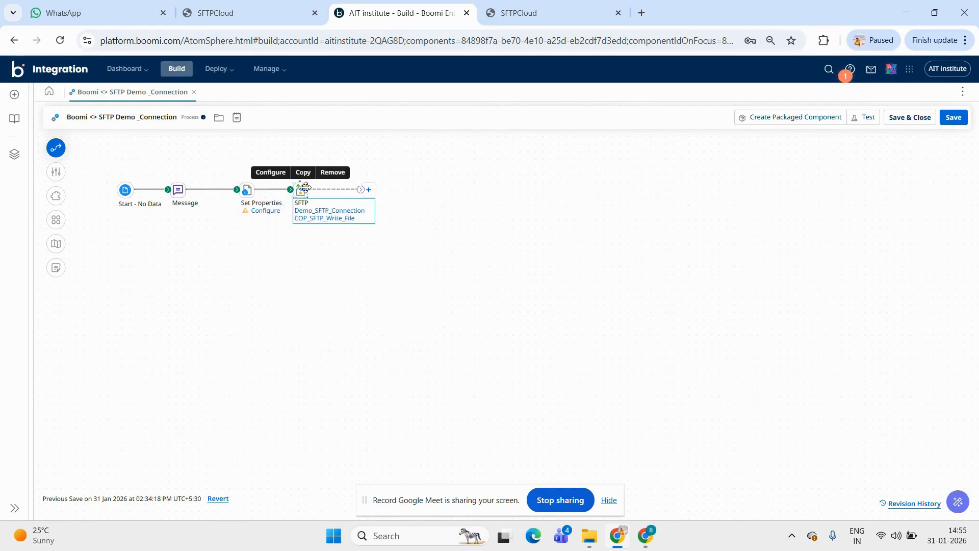
Add the SFTP connector's Remote Directory document property to the Set Properties step
left_click(248, 193)
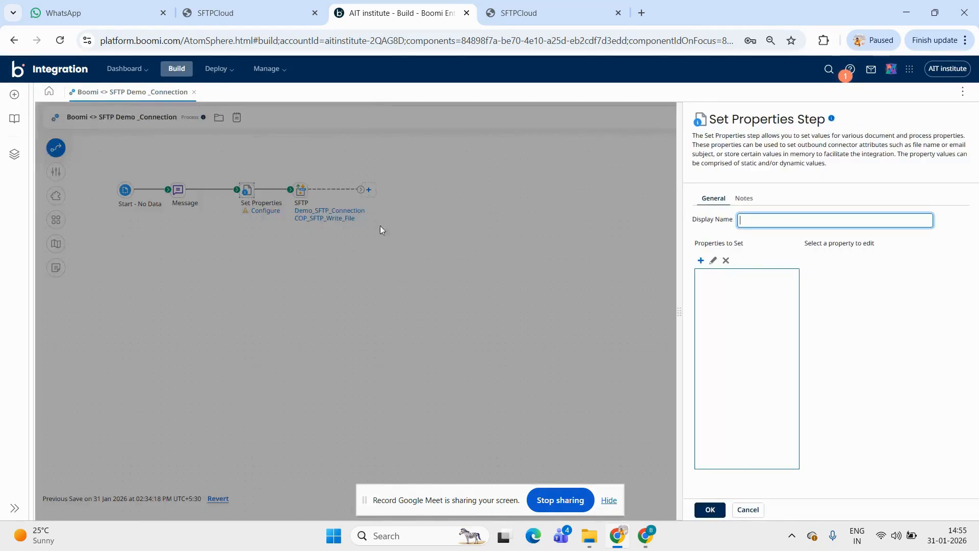
left_click(701, 261)
left_click(461, 245)
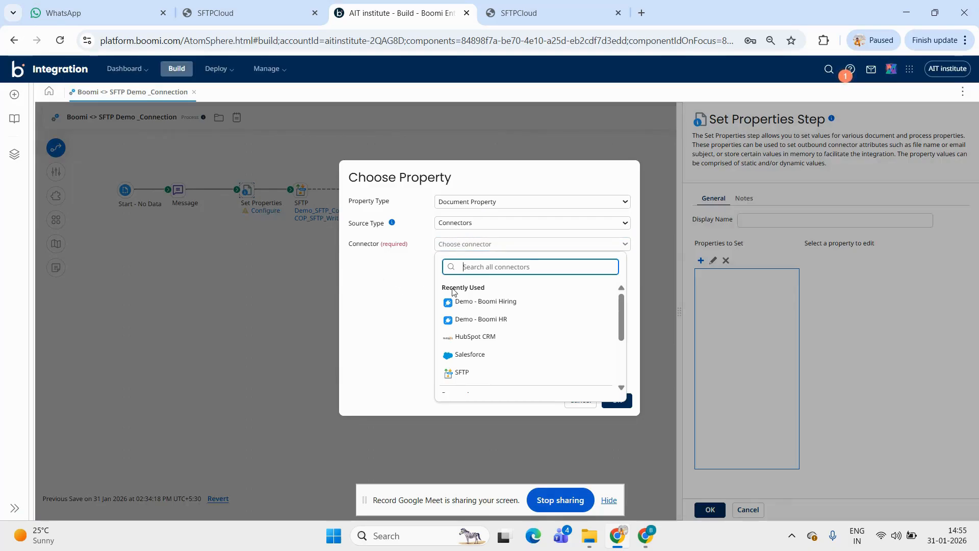
type("sftp")
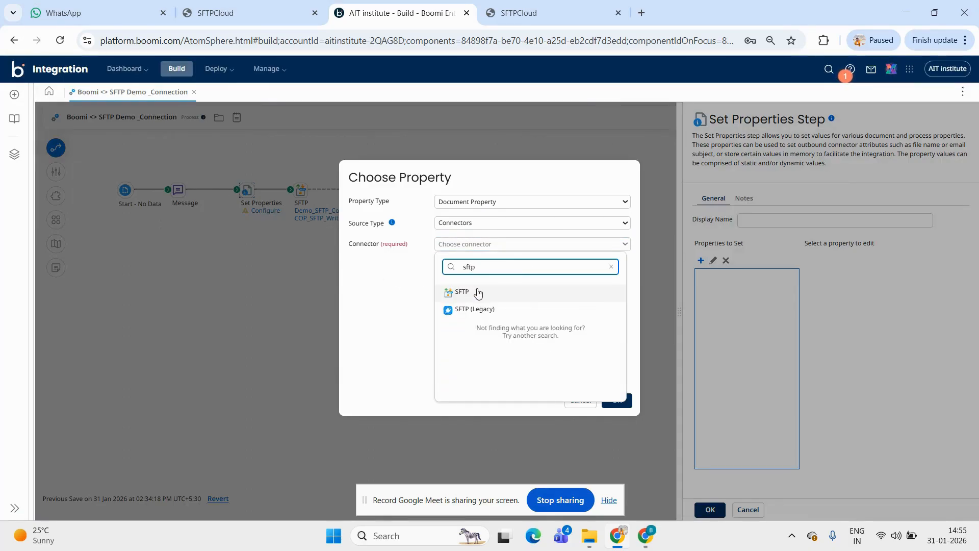
left_click(454, 292)
left_click(467, 266)
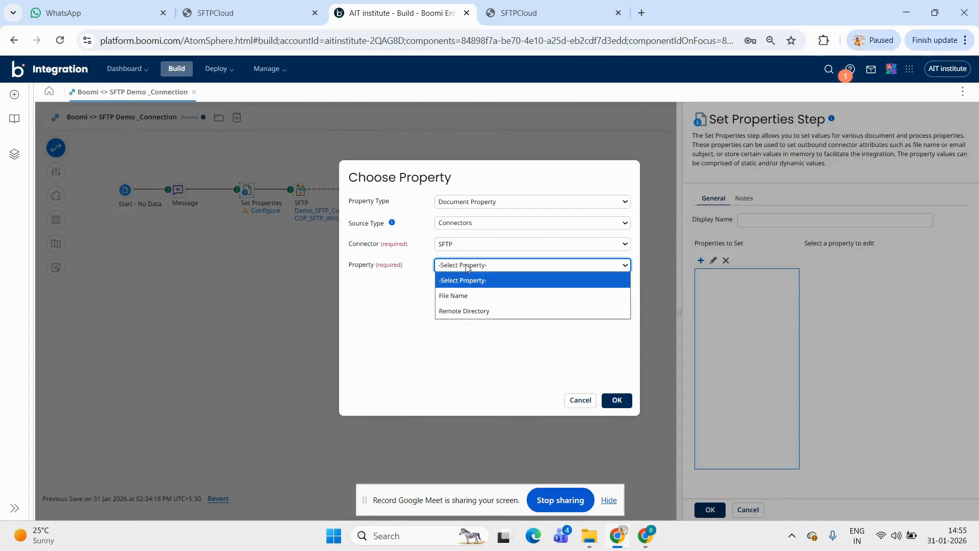
left_click(467, 311)
left_click(617, 401)
Give the SFTP Remote Directory property the static value InputFiles, matching the directory name in SFTPCloud
left_click(748, 274)
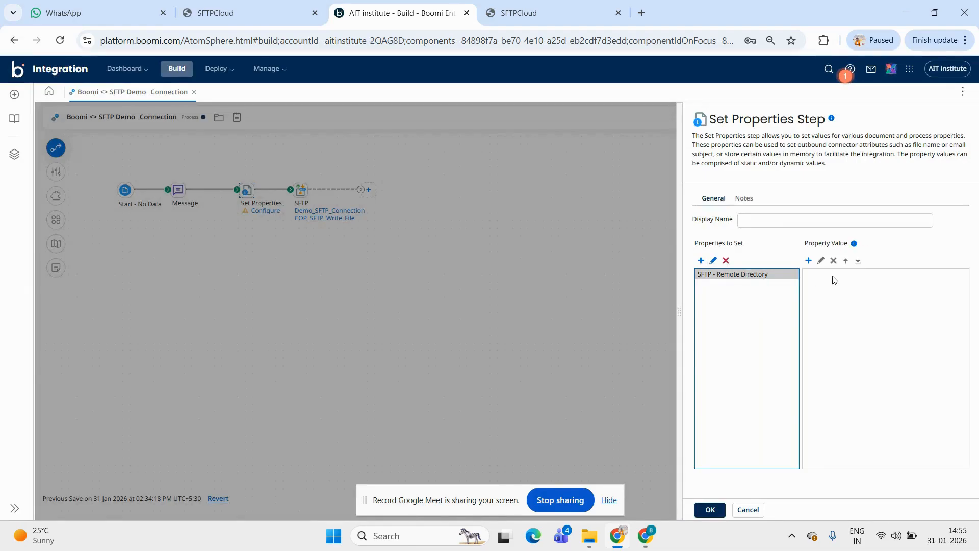
left_click(809, 261)
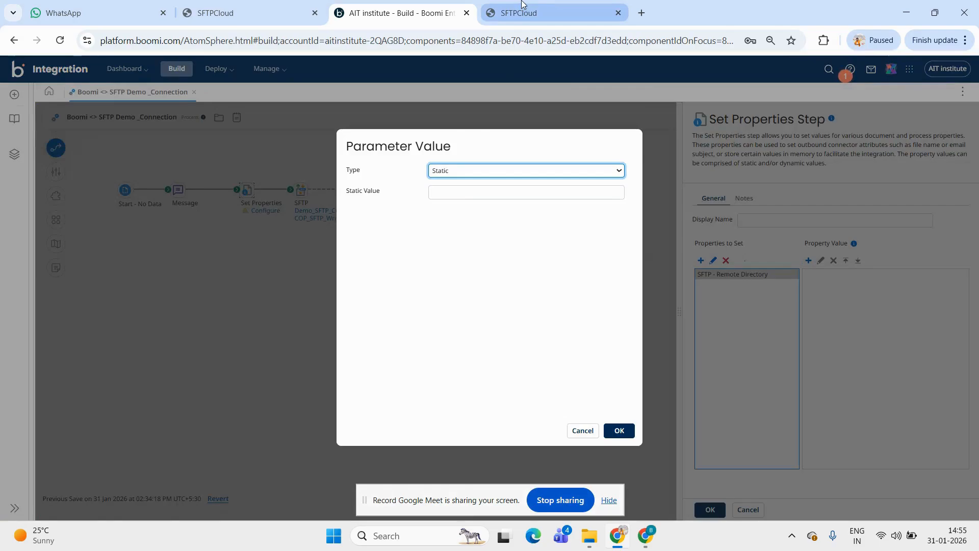
left_click(522, 4)
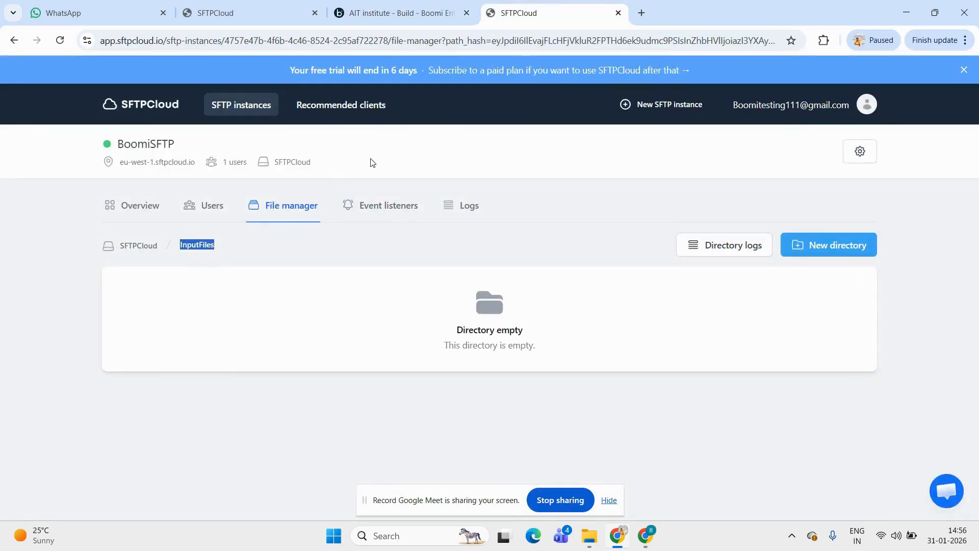
mouse_move(361, 18)
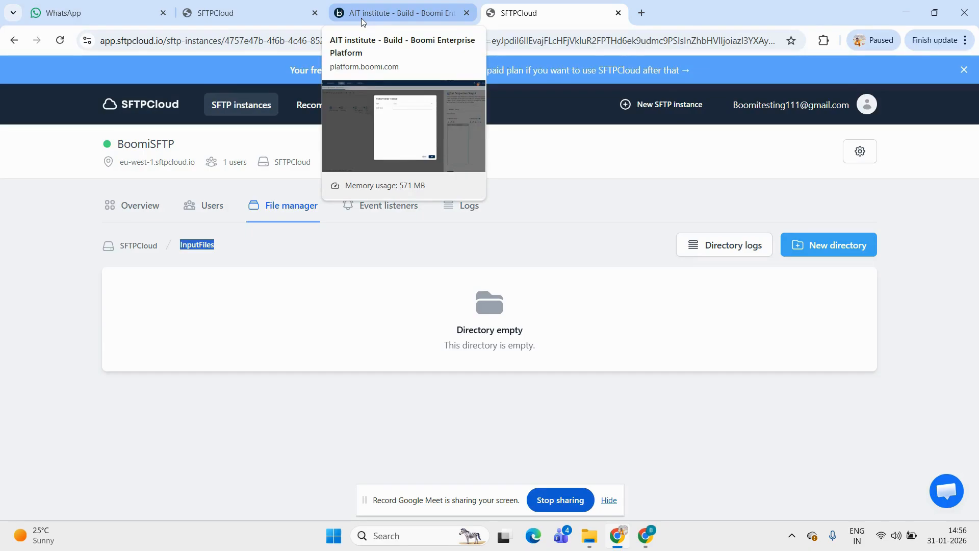
left_click(361, 17)
left_click(446, 190)
key("ctrl+v")
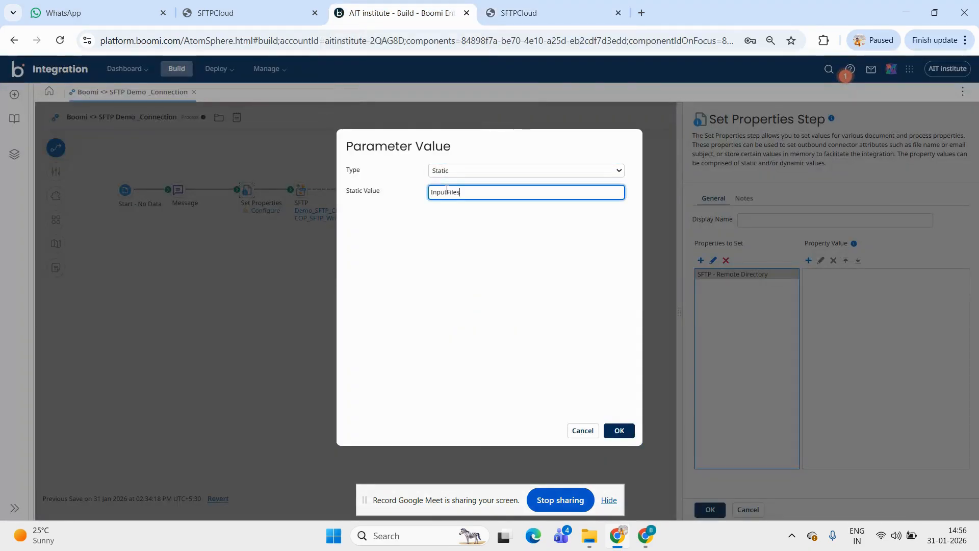
left_click(622, 431)
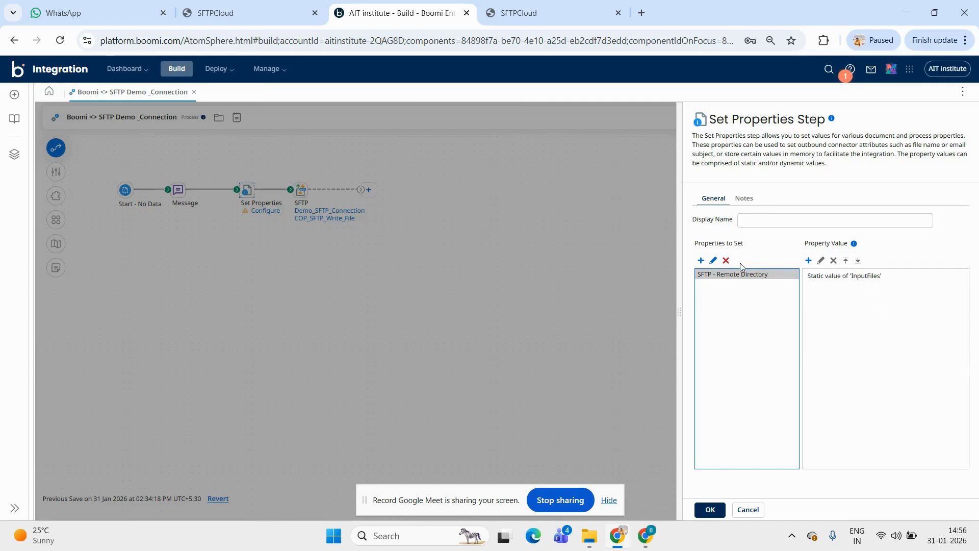
Add the SFTP connector's File Name document property to the Set Properties step
left_click(701, 260)
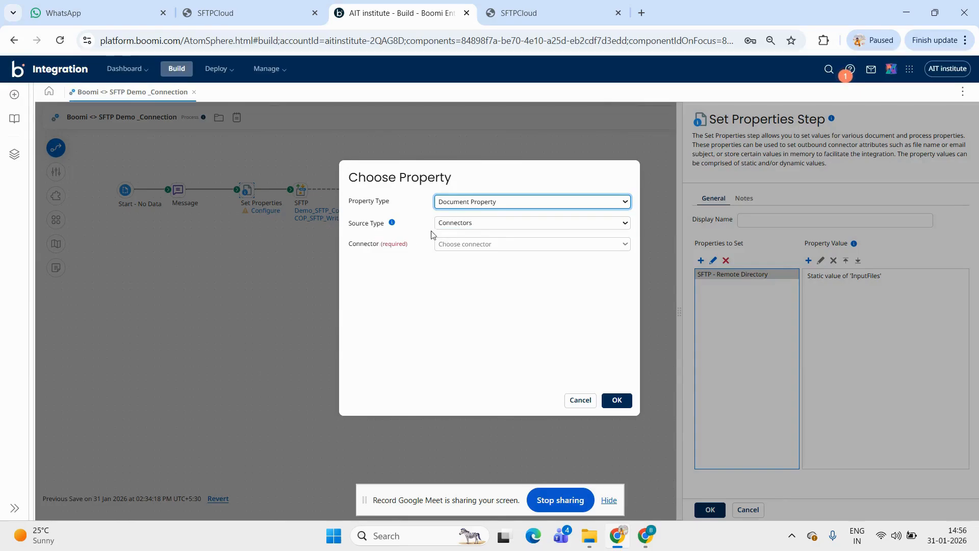
left_click(449, 244)
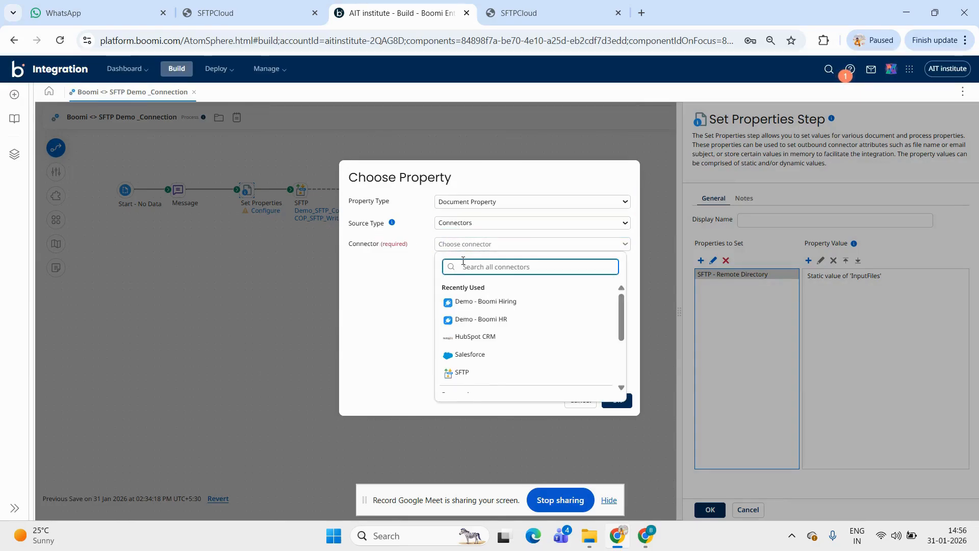
type("sftp")
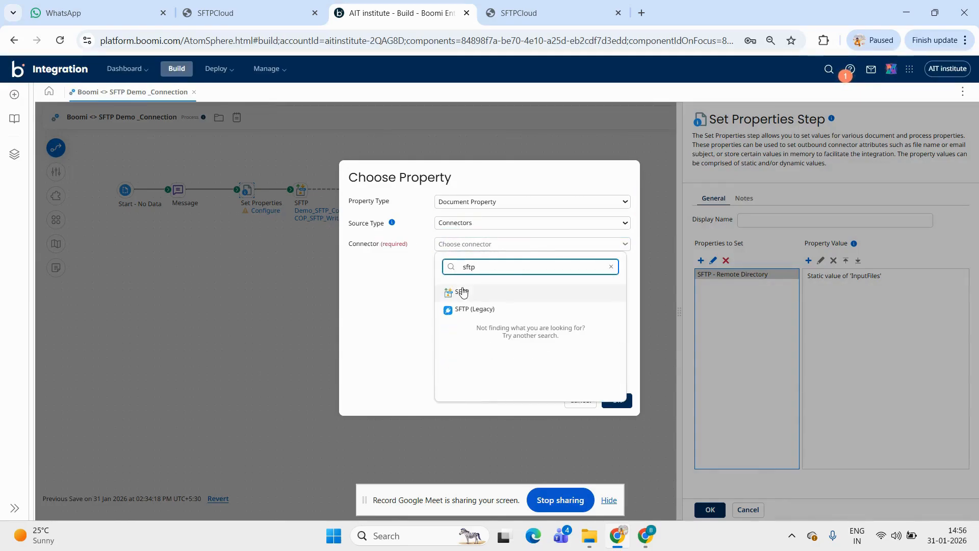
left_click(462, 292)
left_click(463, 266)
left_click(464, 295)
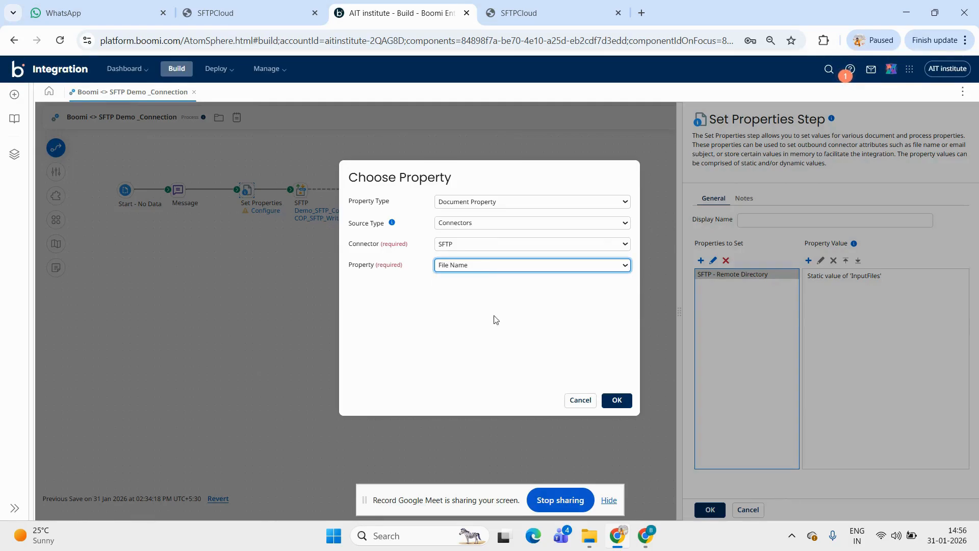
left_click(617, 400)
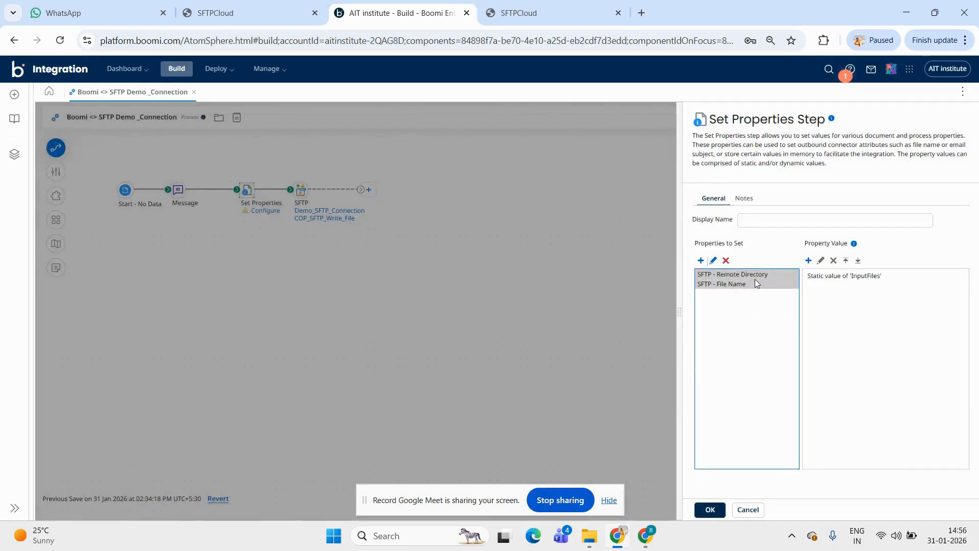
Add a Date/Time value to the File Name property using the current date with the mask yyyy-MM-dd
left_click(737, 286)
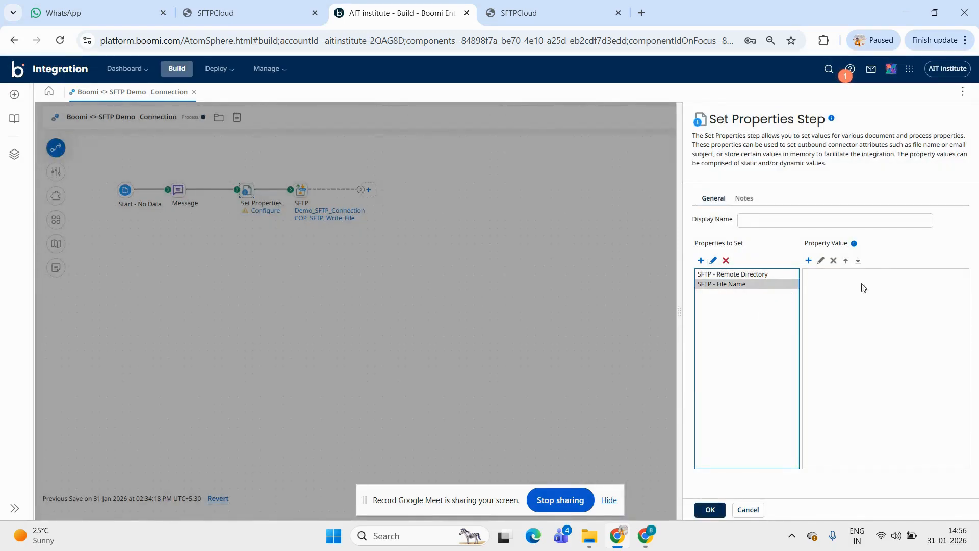
left_click(804, 264)
left_click(514, 174)
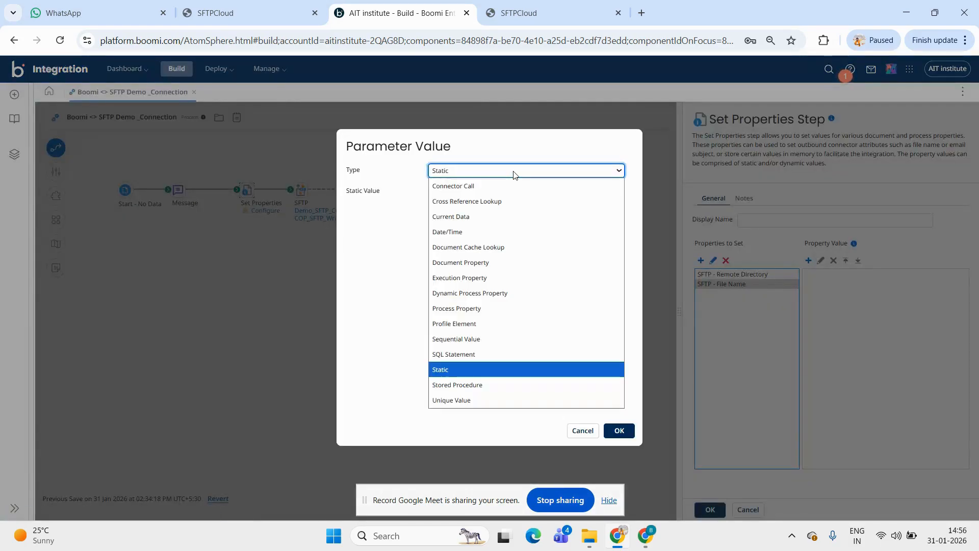
left_click(469, 231)
left_click(482, 194)
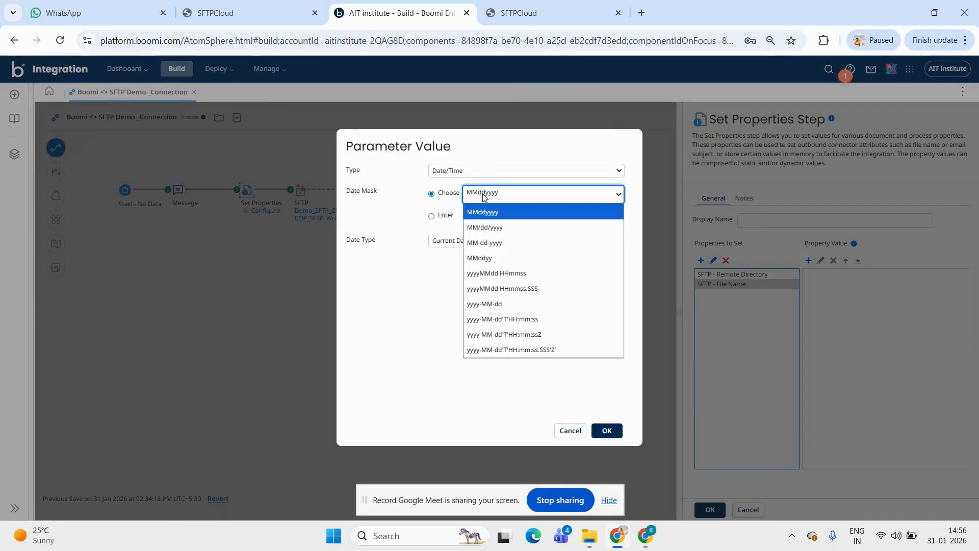
left_click(501, 305)
left_click(611, 428)
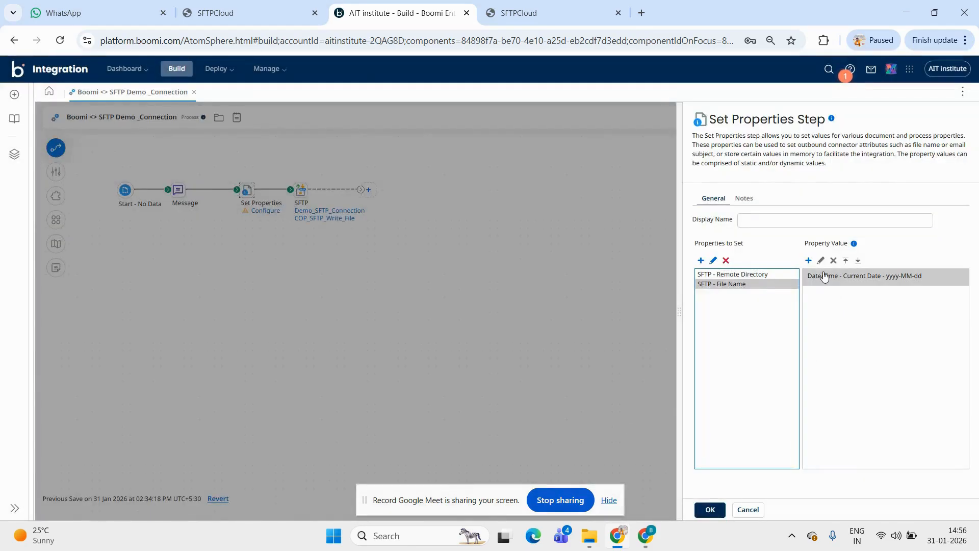
Append the static value ".pdf" to the File Name property and confirm the Set Properties step
left_click(809, 261)
left_click(464, 192)
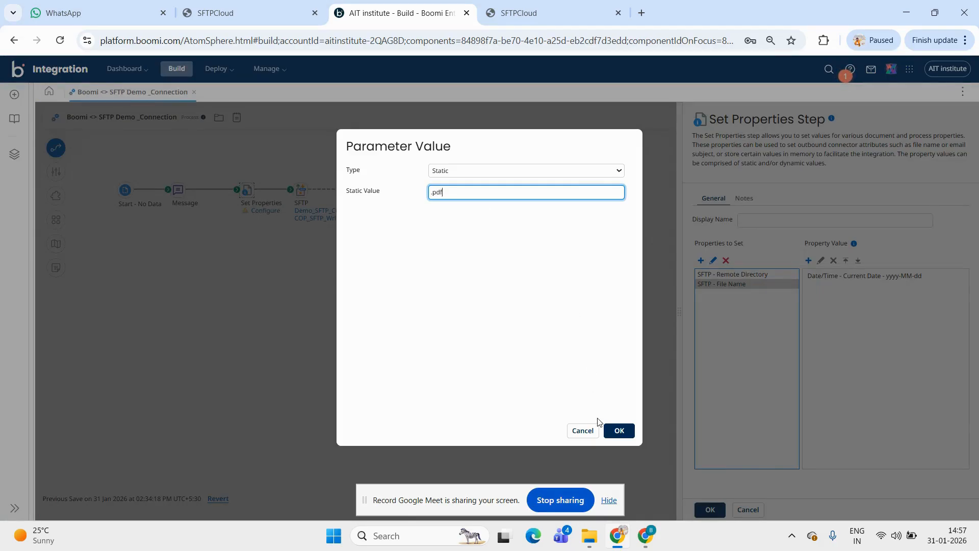
left_click(618, 429)
left_click(865, 301)
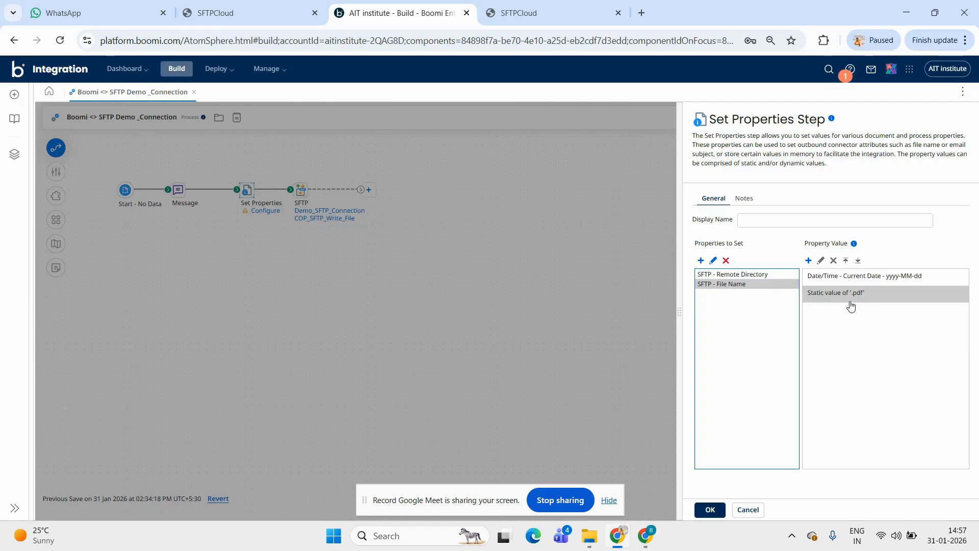
left_click(710, 509)
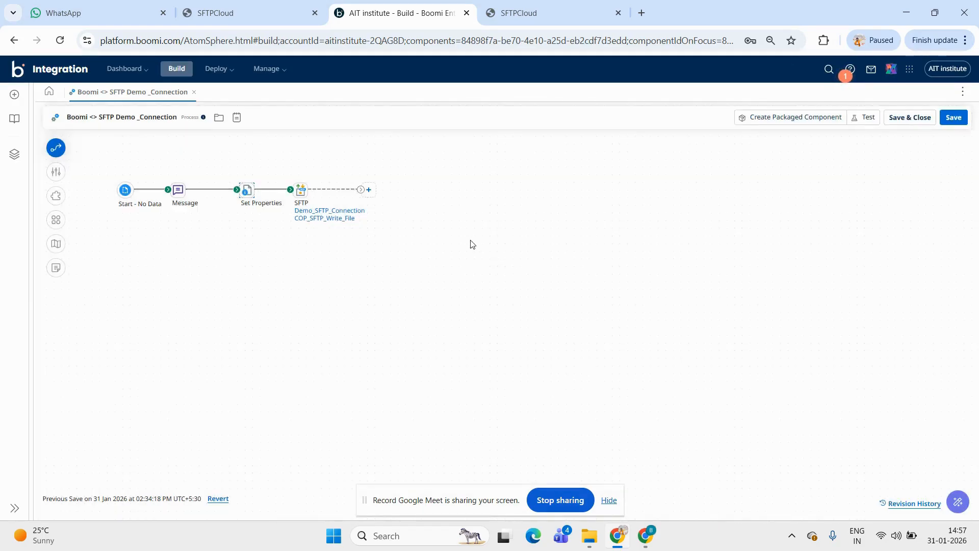
Add a Stop step after the SFTP step to end the process
left_click(373, 196)
type("stop")
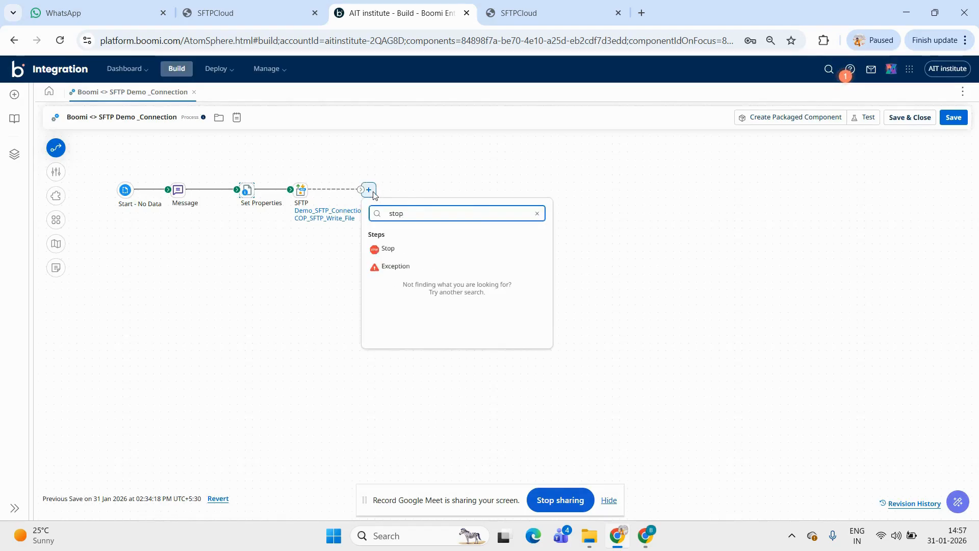
left_click(416, 250)
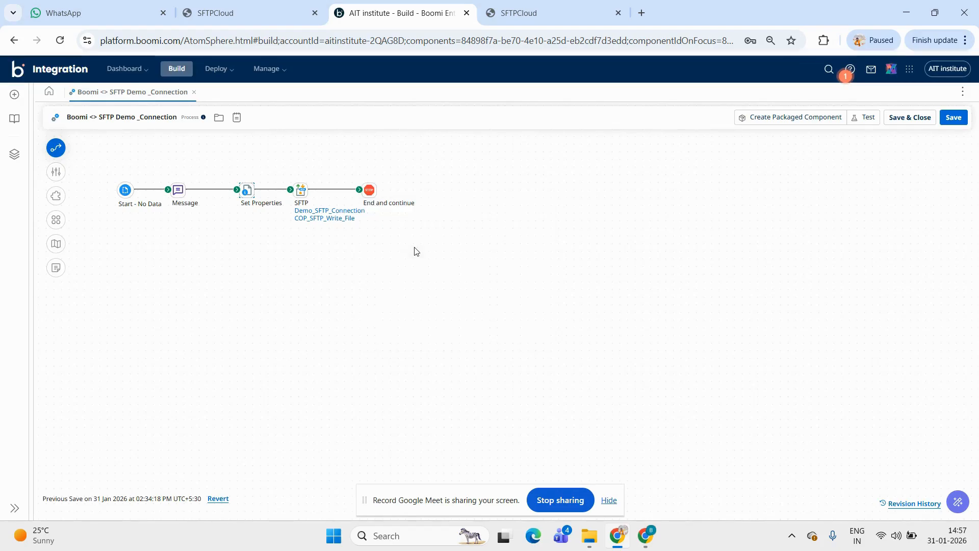
Save the process and run it in test mode on a selected runtime
left_click(865, 120)
left_click(565, 313)
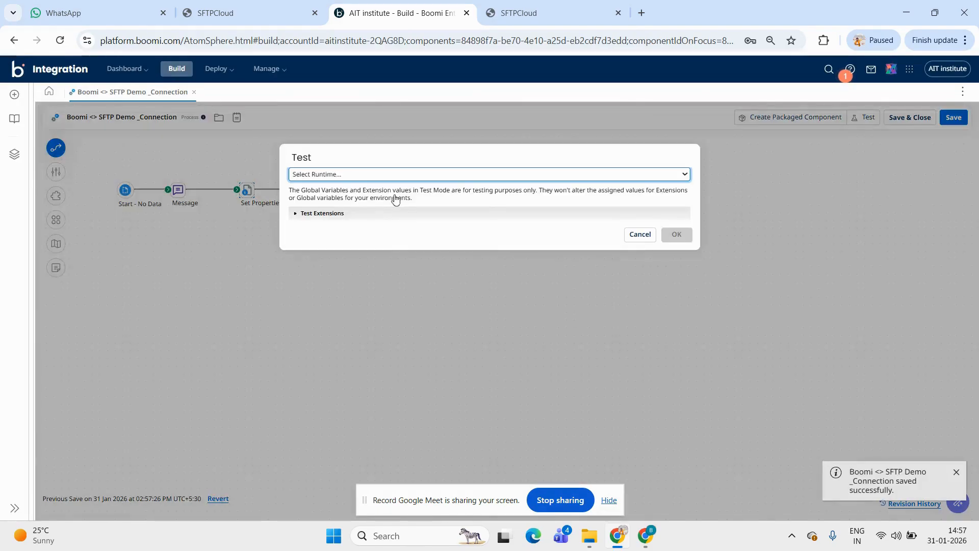
left_click(304, 173)
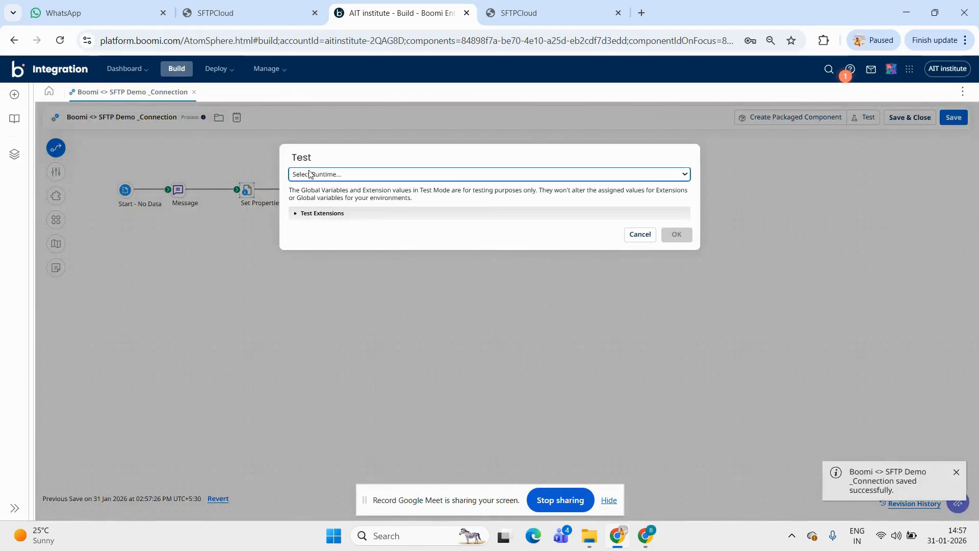
left_click(313, 218)
left_click(676, 234)
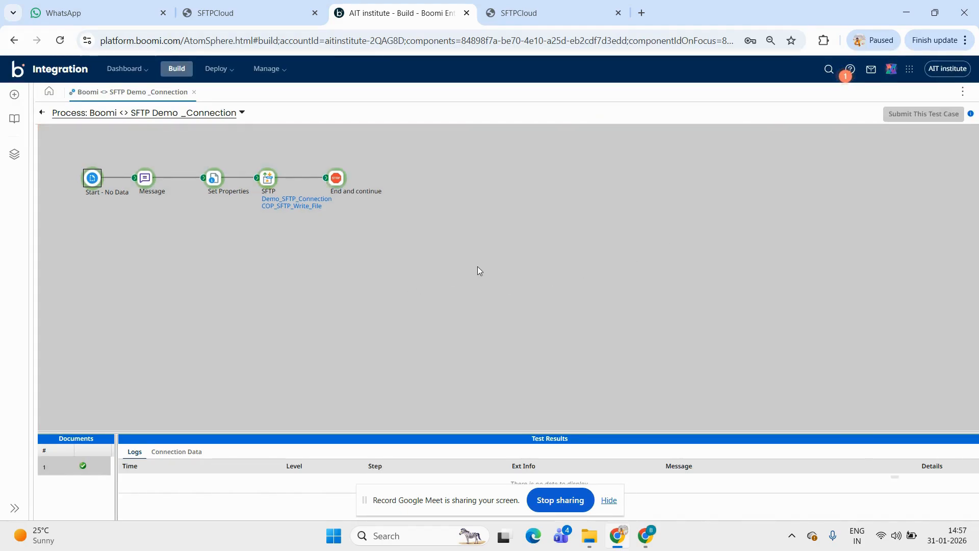
View the source document of the Stop step in the test results
left_click(337, 180)
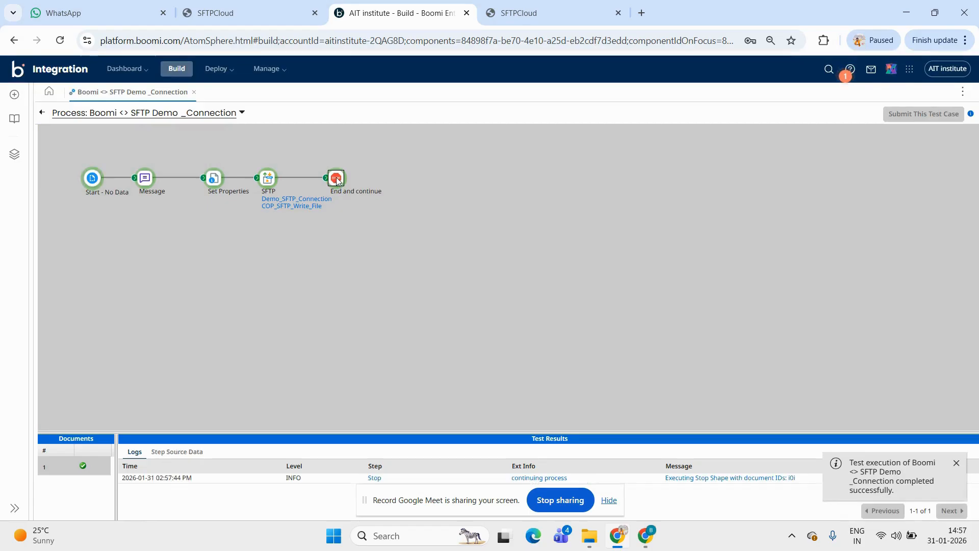
left_click(195, 456)
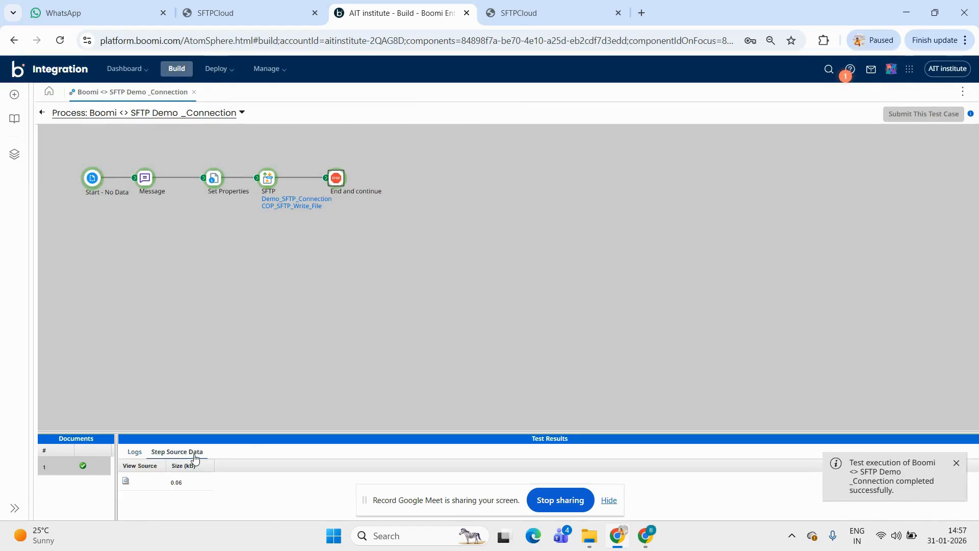
left_click(125, 482)
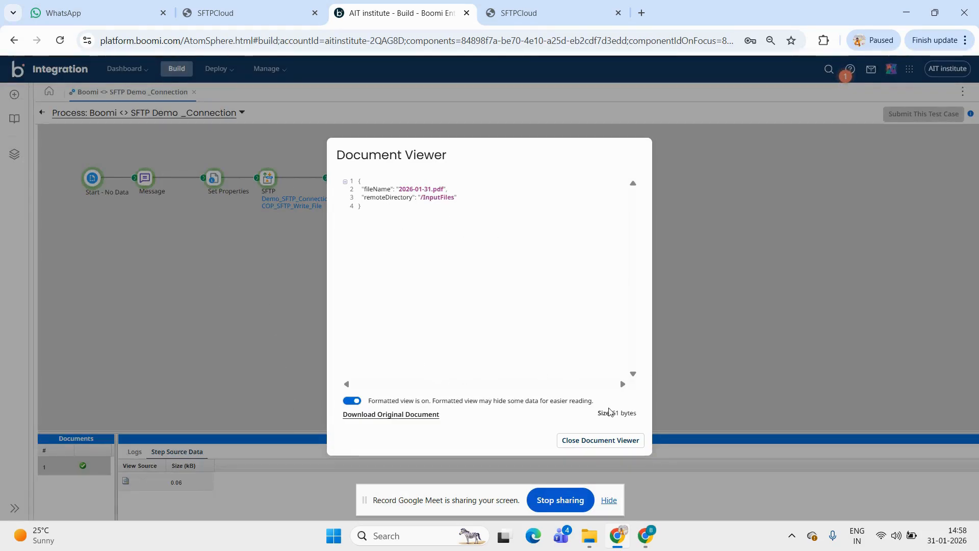
Switch to SFTPCloud, refresh the InputFiles directory, and download the file 2026-01-31.pdf
left_click(525, 12)
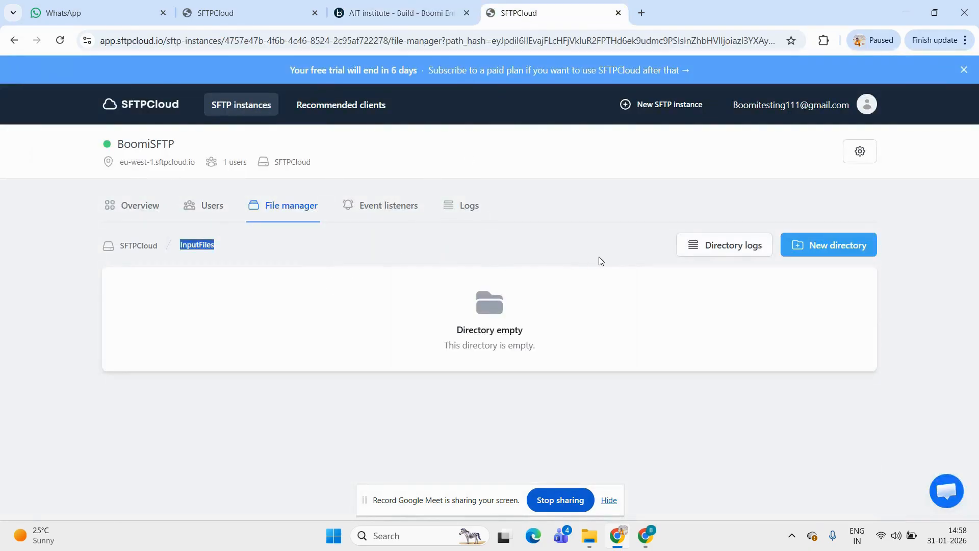
left_click(66, 45)
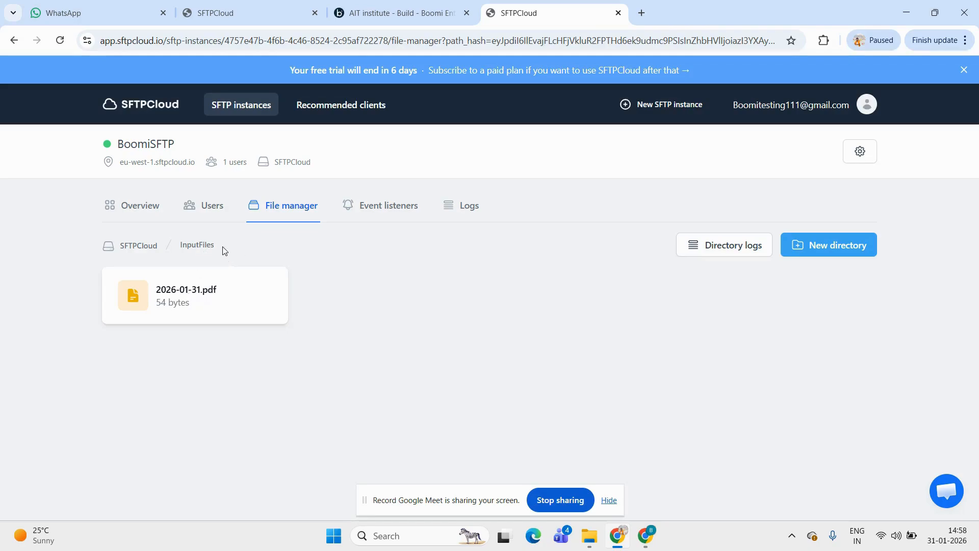
left_click(189, 299)
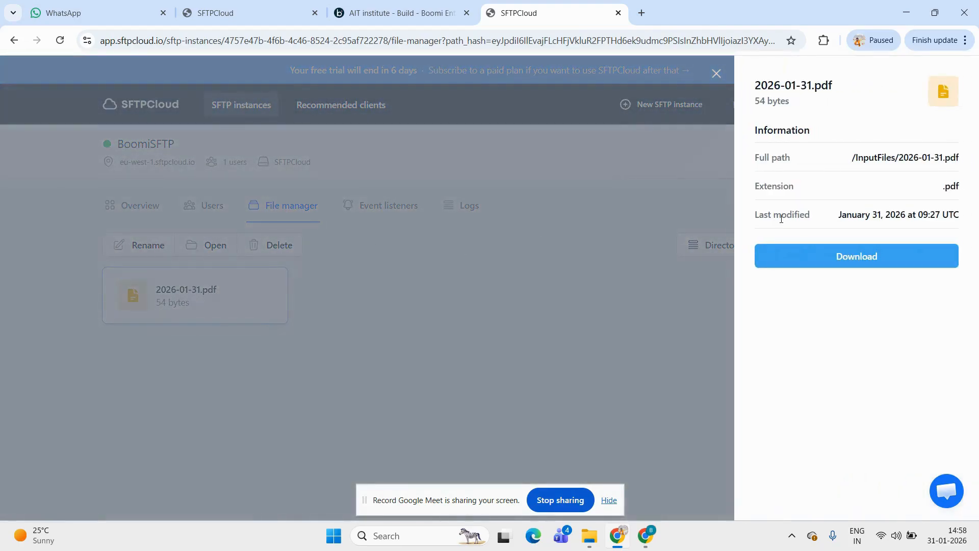
left_click(881, 260)
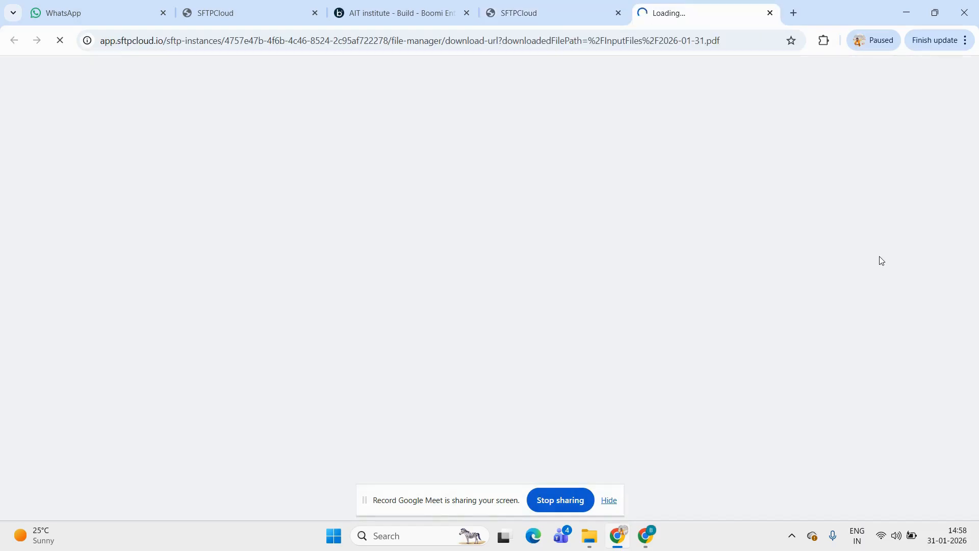
Switch back to Boomi, open the SFTP step's source document in the test results, and return to the process canvas
left_click(392, 9)
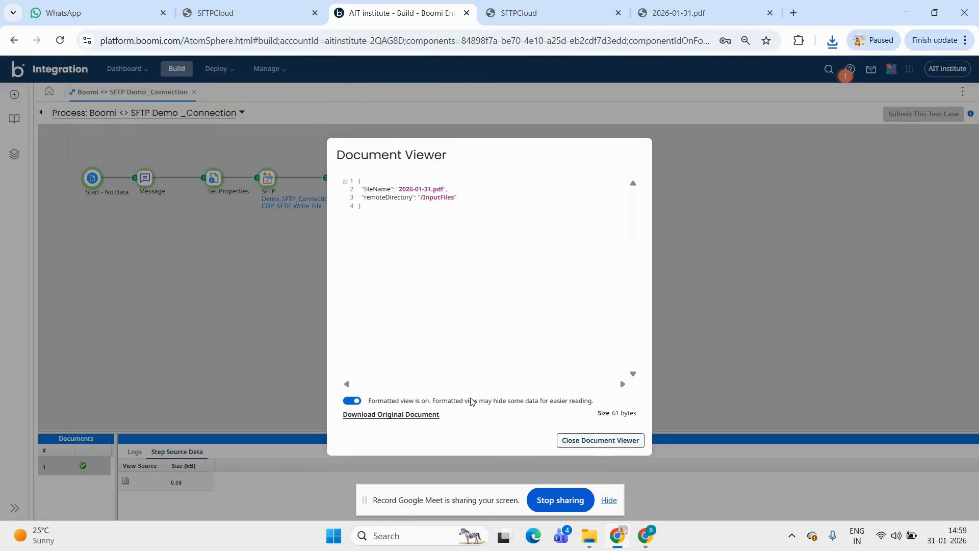
left_click(600, 441)
left_click(261, 189)
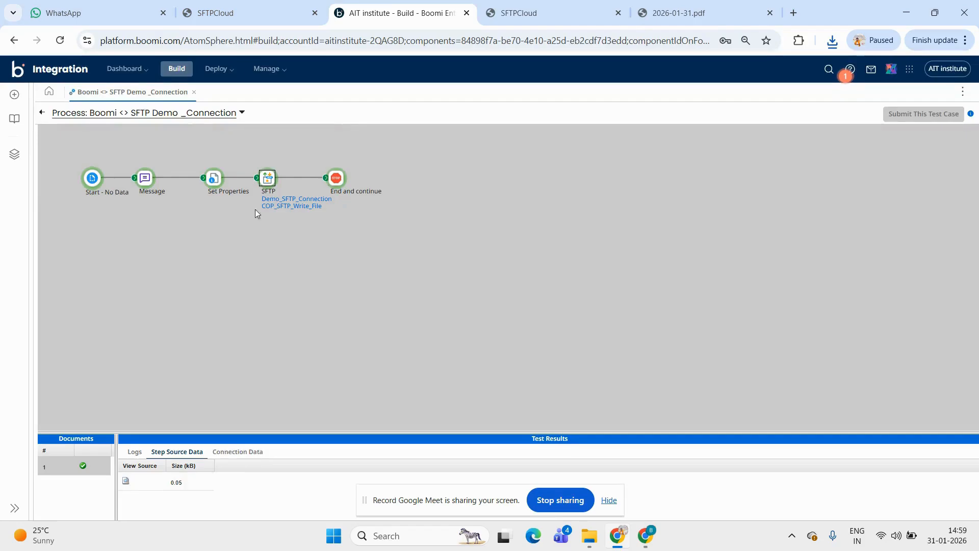
left_click(126, 481)
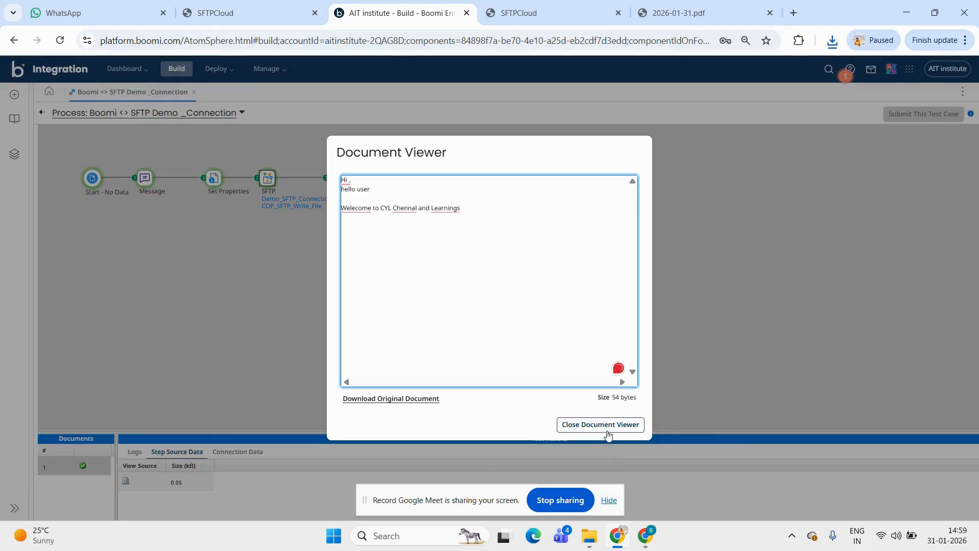
left_click(608, 426)
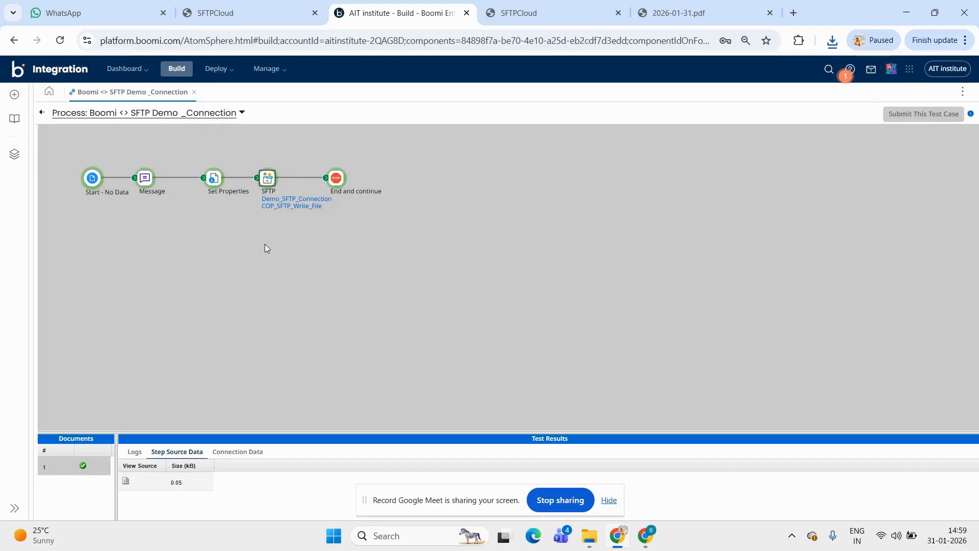
left_click(43, 117)
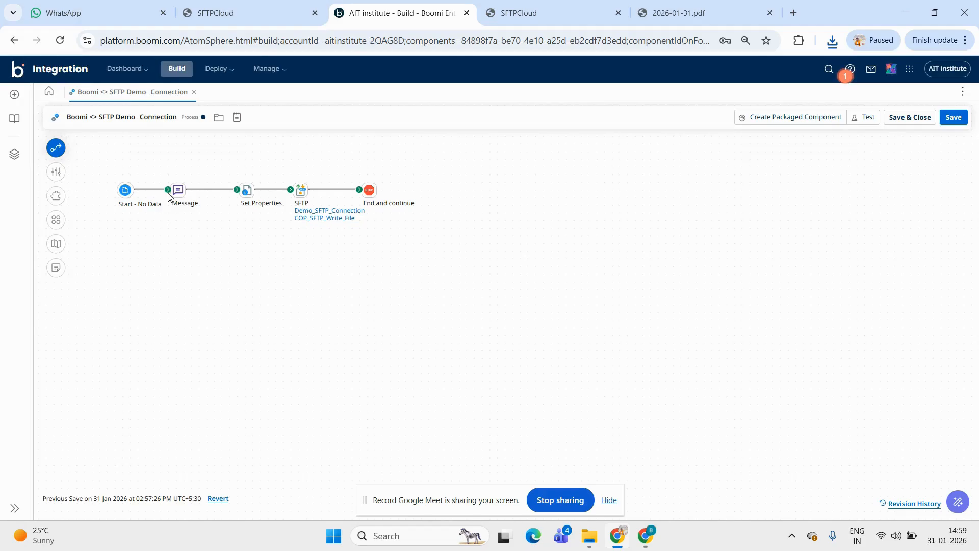
Detach the Start step from Message and connect it to a new SFTP connector step placed below the existing flow
left_click_drag(169, 196, 183, 305)
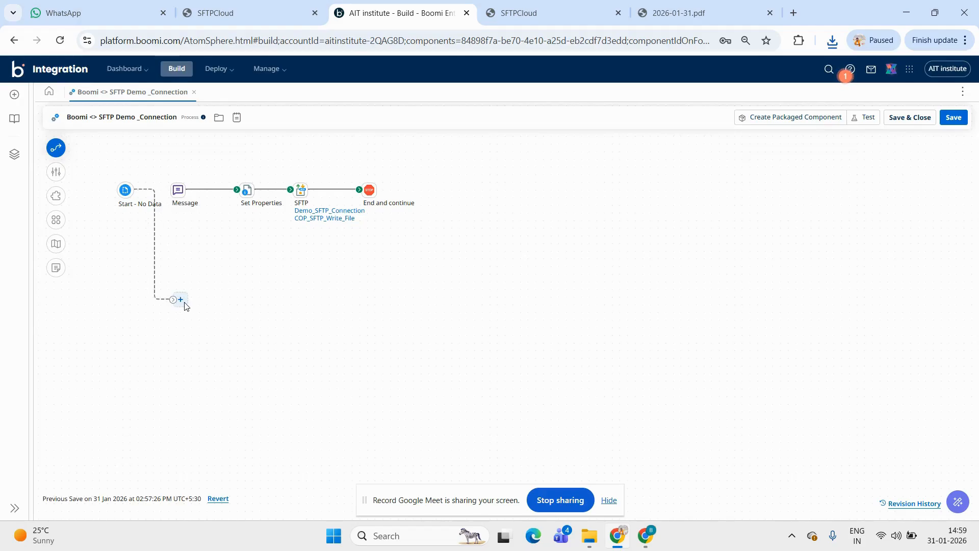
left_click(182, 303)
type("sftp")
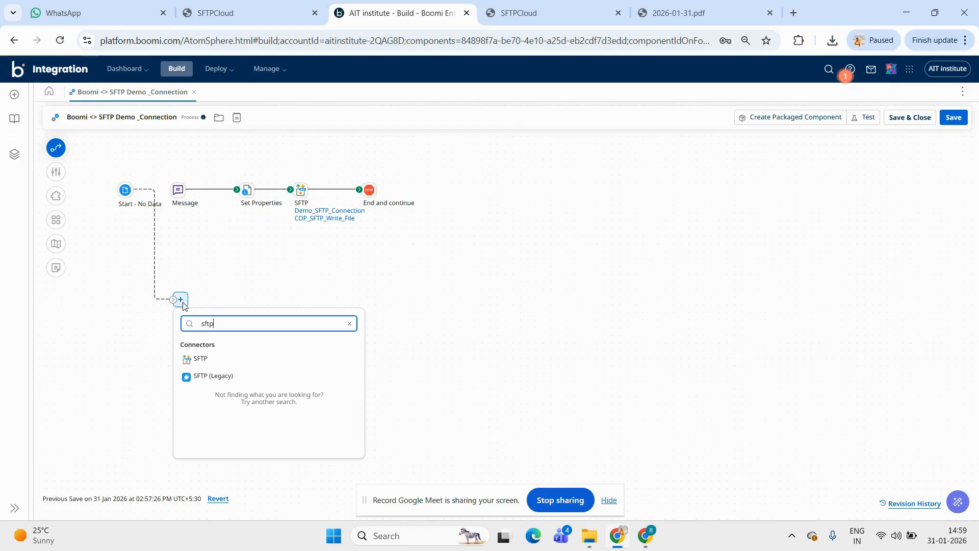
left_click(200, 358)
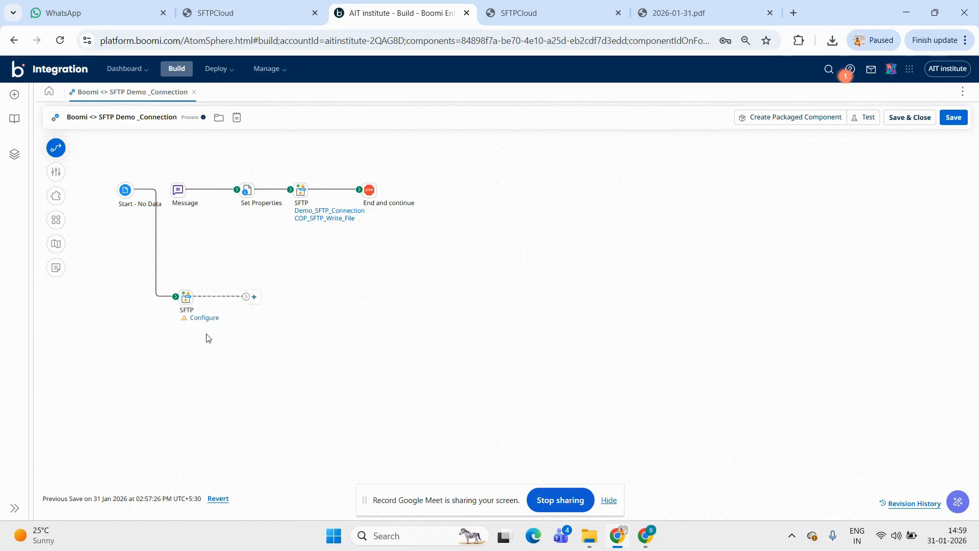
Configure the new SFTP step to use the connection Demo_SFTP_Connection and the List action
double_click(188, 299)
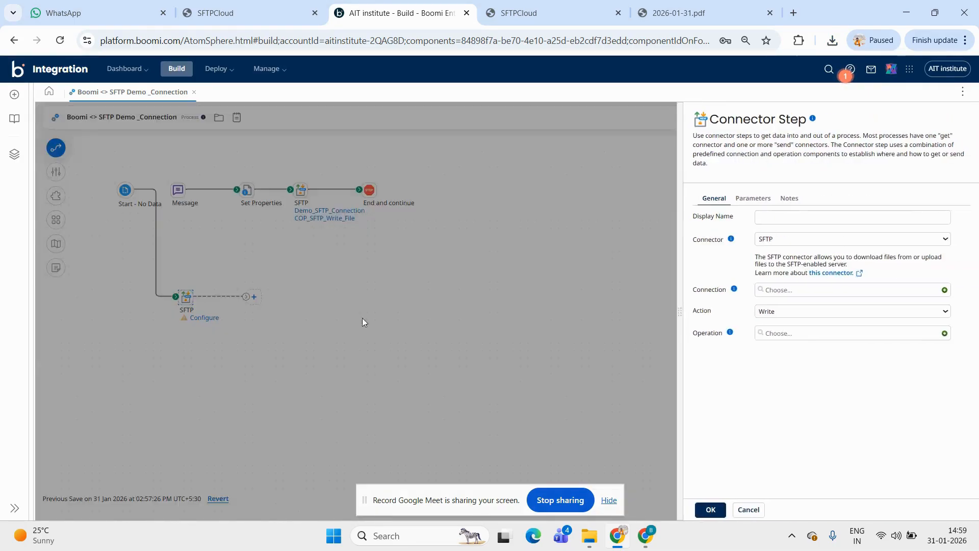
left_click(788, 296)
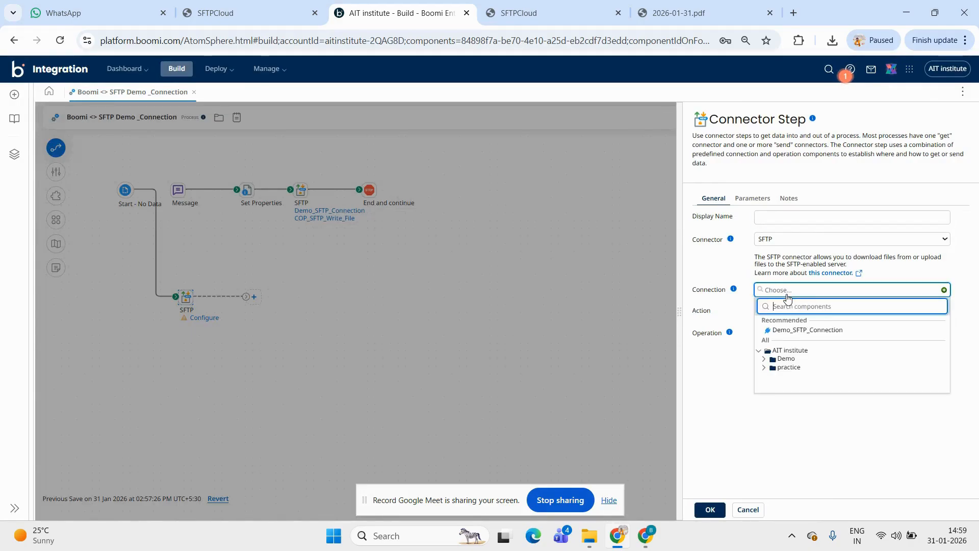
left_click(797, 331)
left_click(772, 312)
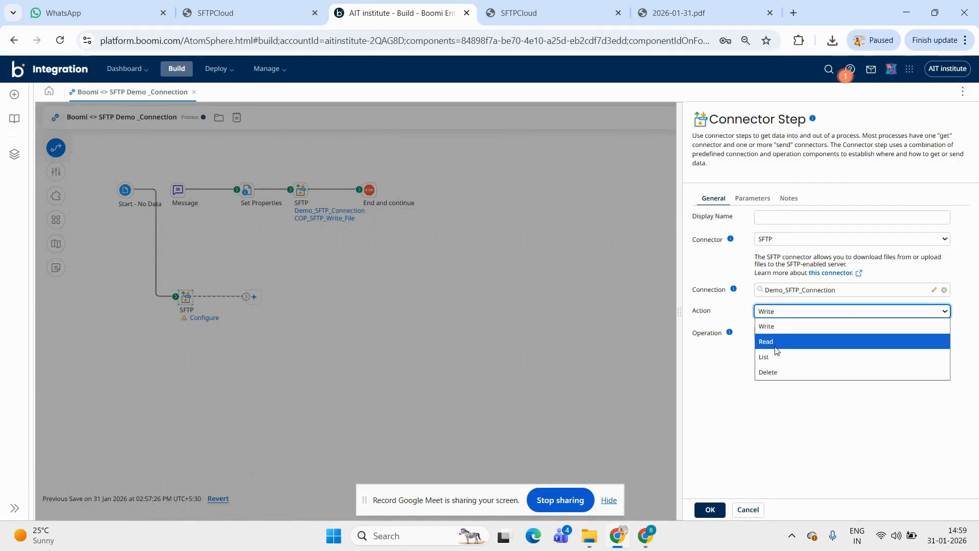
left_click(777, 359)
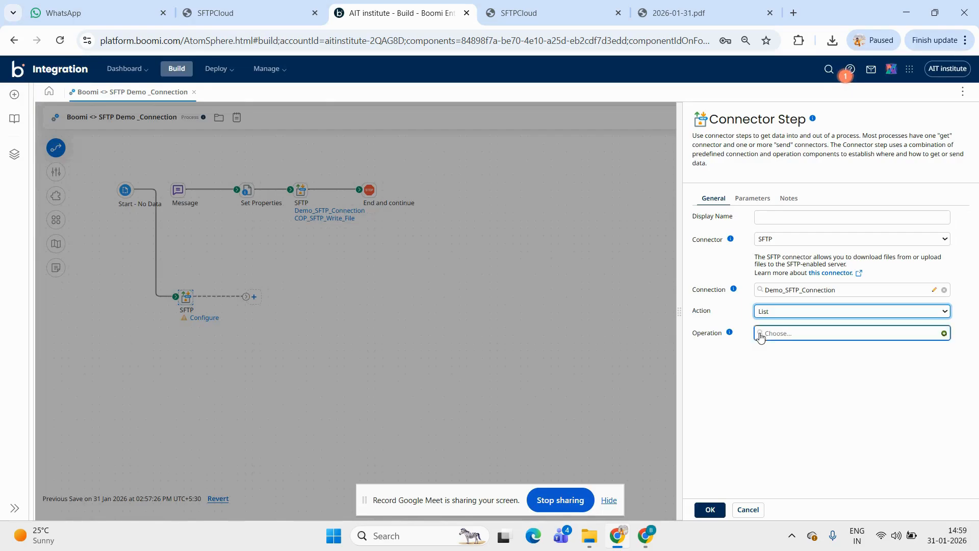
Create a new SFTP connector operation for the step and import the File object without a recommended filter
left_click(944, 333)
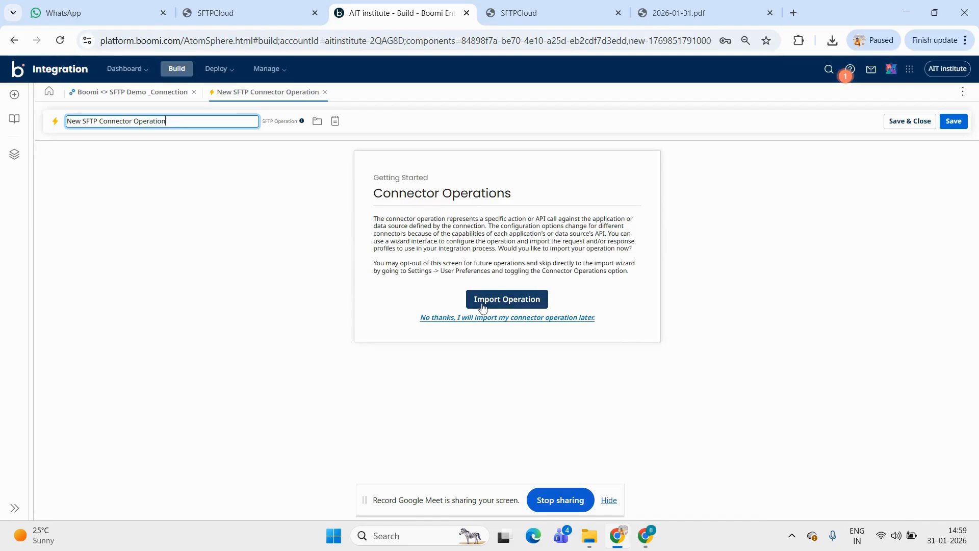
left_click(475, 304)
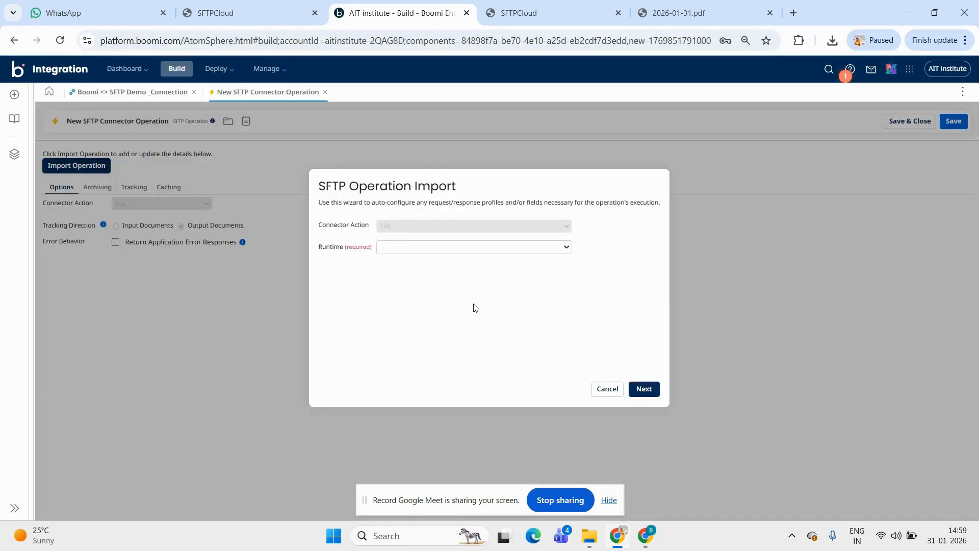
left_click(439, 249)
left_click(413, 291)
left_click(643, 388)
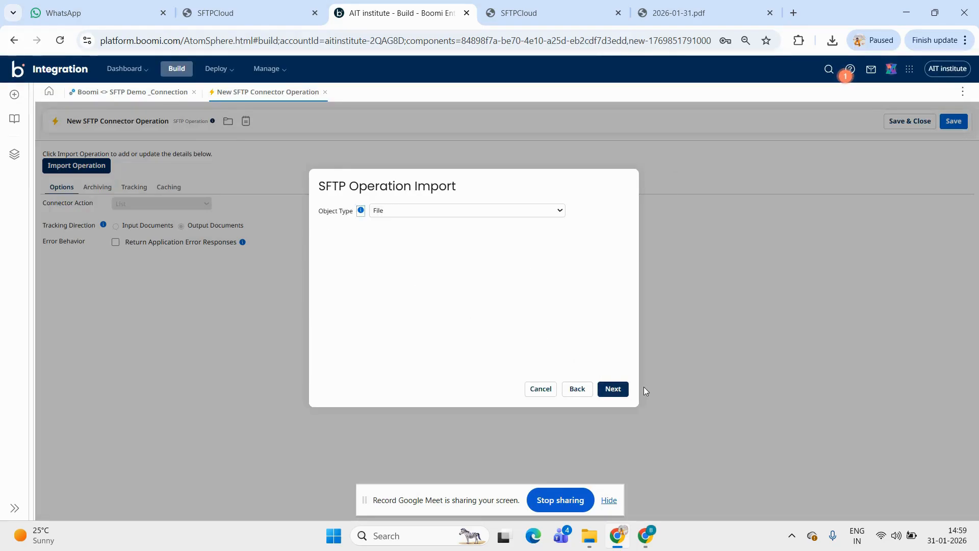
left_click(614, 390)
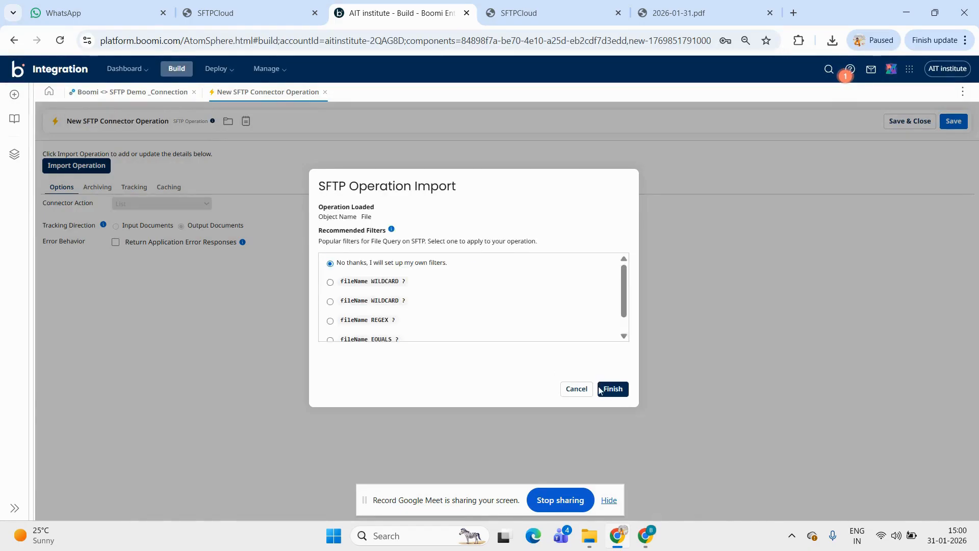
left_click(614, 389)
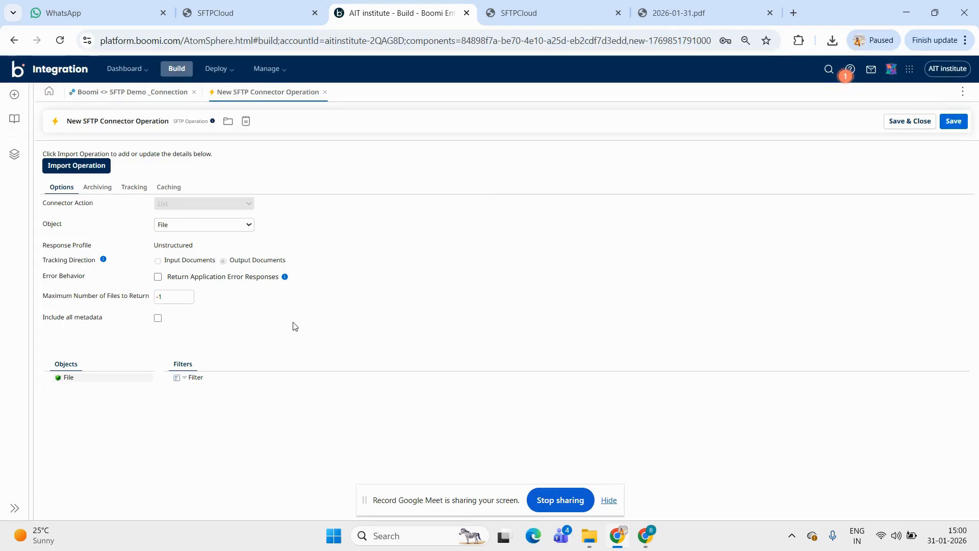
Clear the maximum number of files to return, toggle Return Application Error Responses, and save and close the List operation
left_click(65, 300)
left_click(109, 301)
left_click(183, 295)
key("BackSpace")
key("BackSpace")
left_click(282, 329)
left_click(123, 297)
left_click(226, 331)
left_click(159, 280)
left_click(918, 124)
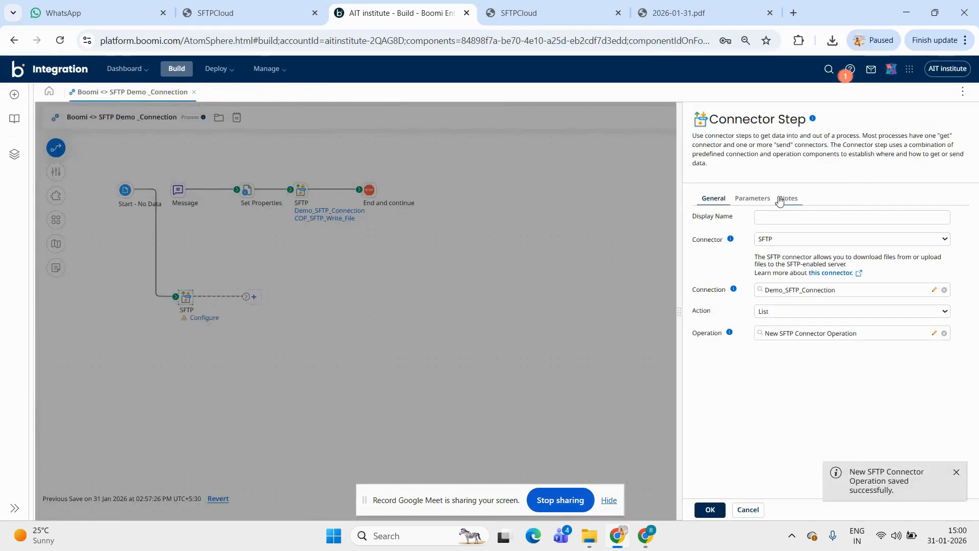
left_click(752, 198)
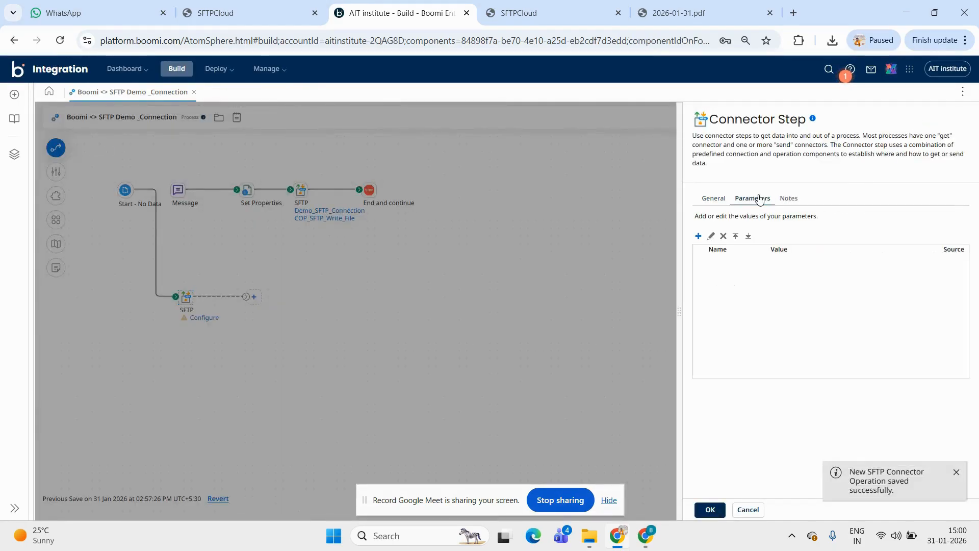
left_click(696, 236)
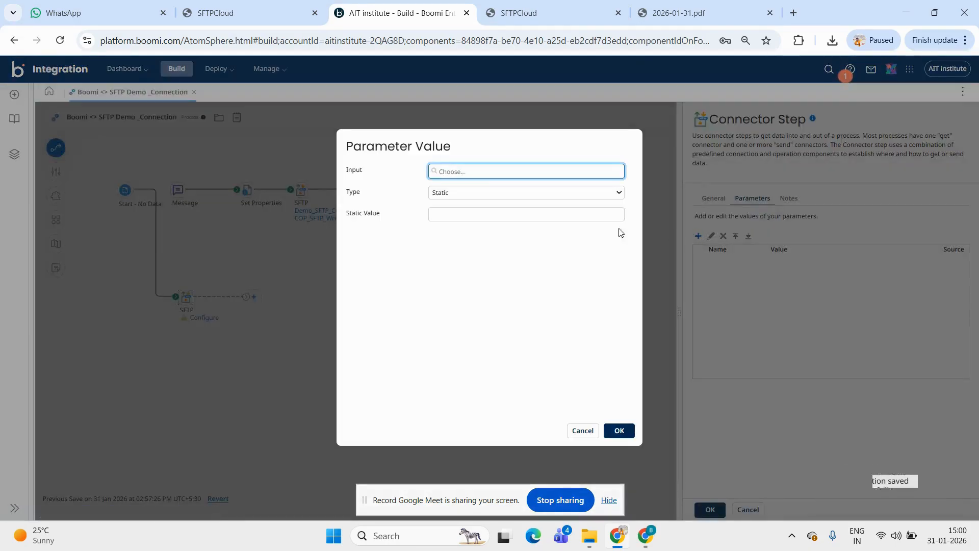
left_click(507, 178)
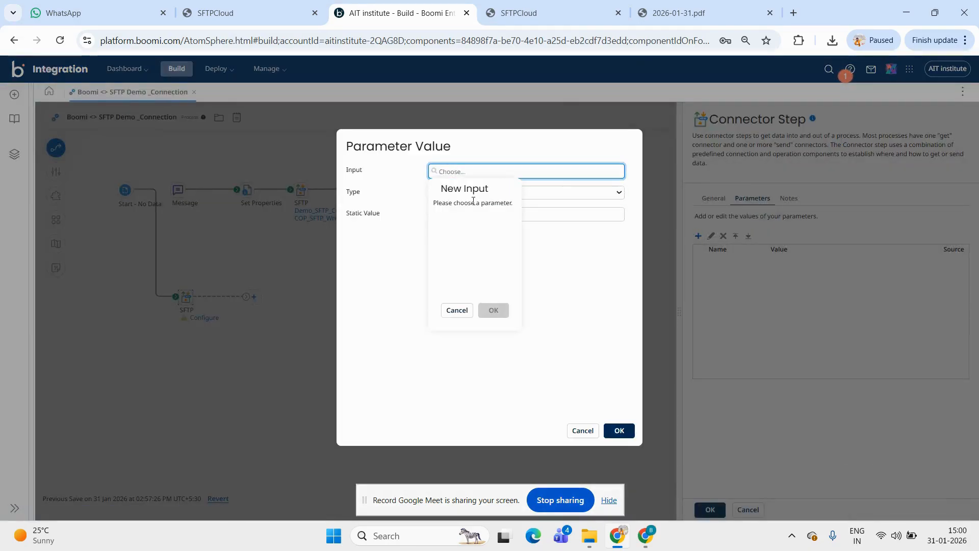
left_click(455, 310)
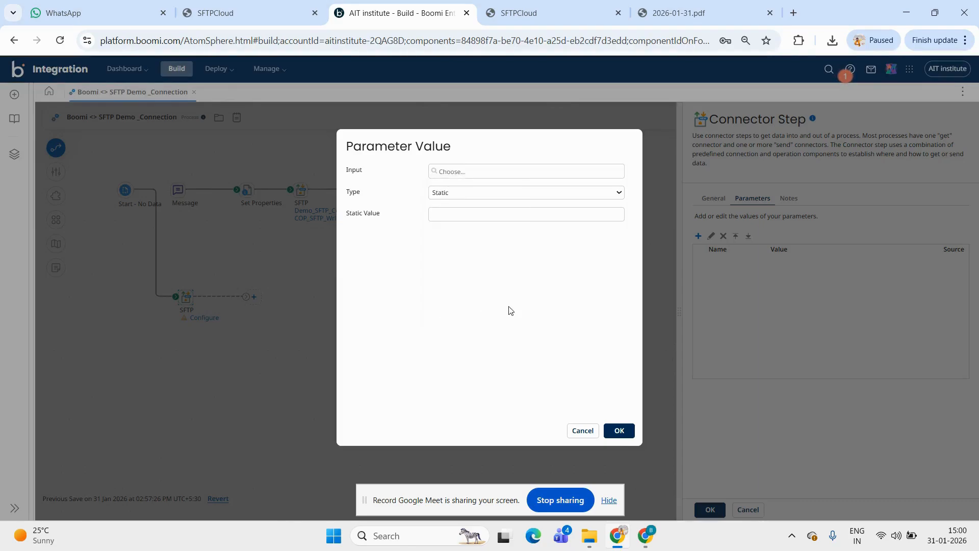
left_click(584, 433)
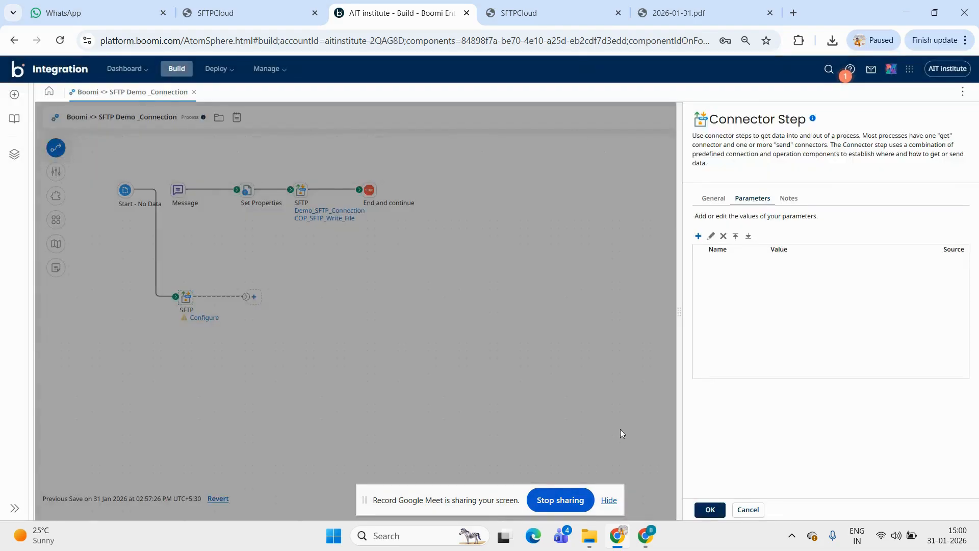
left_click(747, 510)
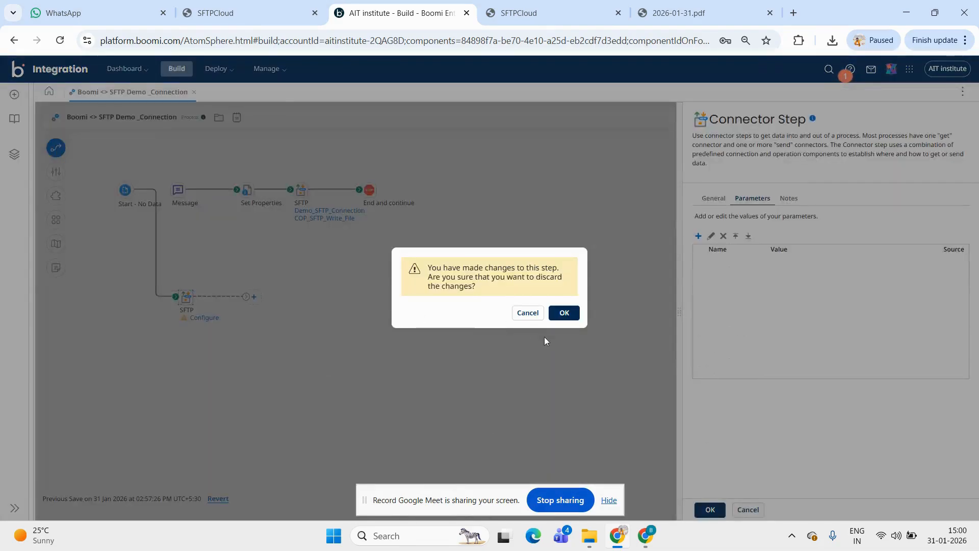
left_click(528, 313)
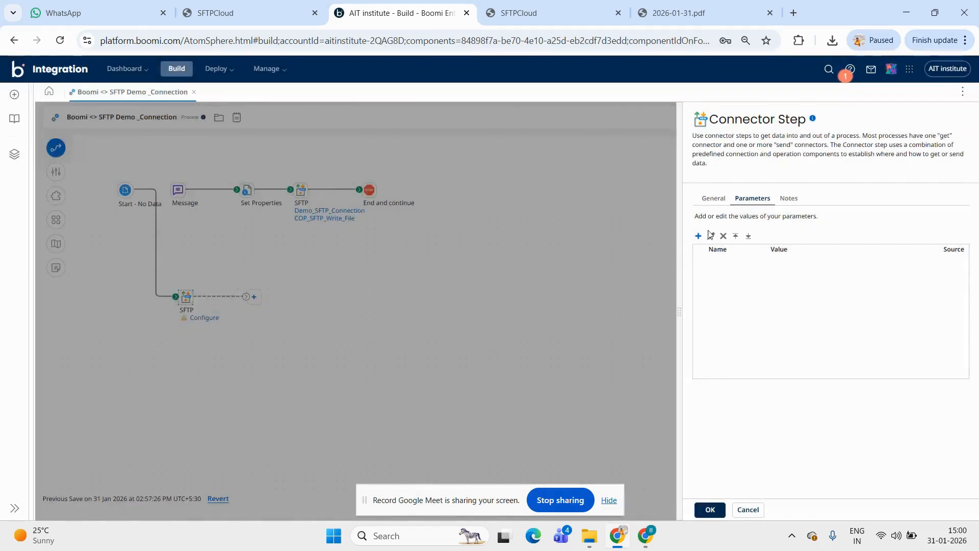
Return to the new SFTP step's general settings and apply its connection, List action and operation
left_click(713, 197)
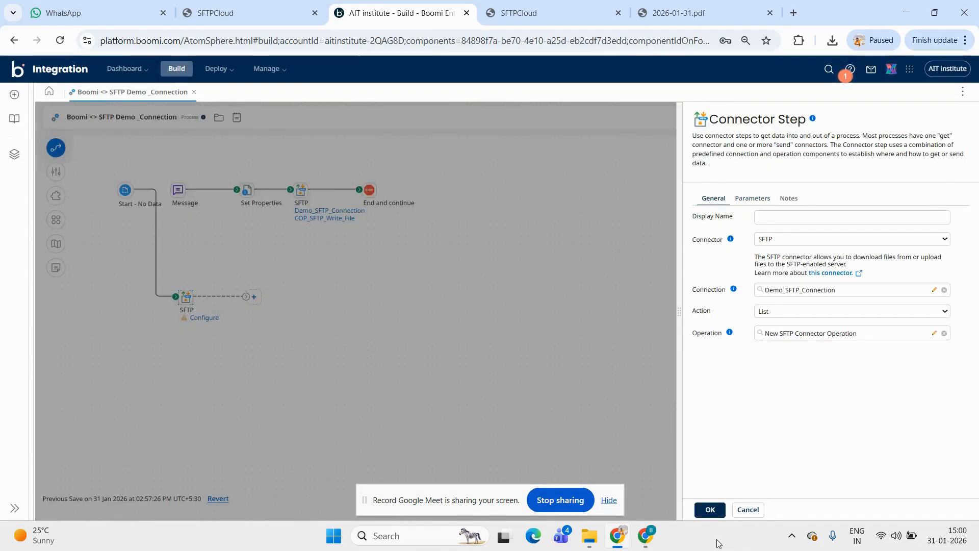
left_click(709, 509)
Paste a copy of the Set Properties step into the lower flow and connect it between Start and the new SFTP step
mouse_move(177, 299)
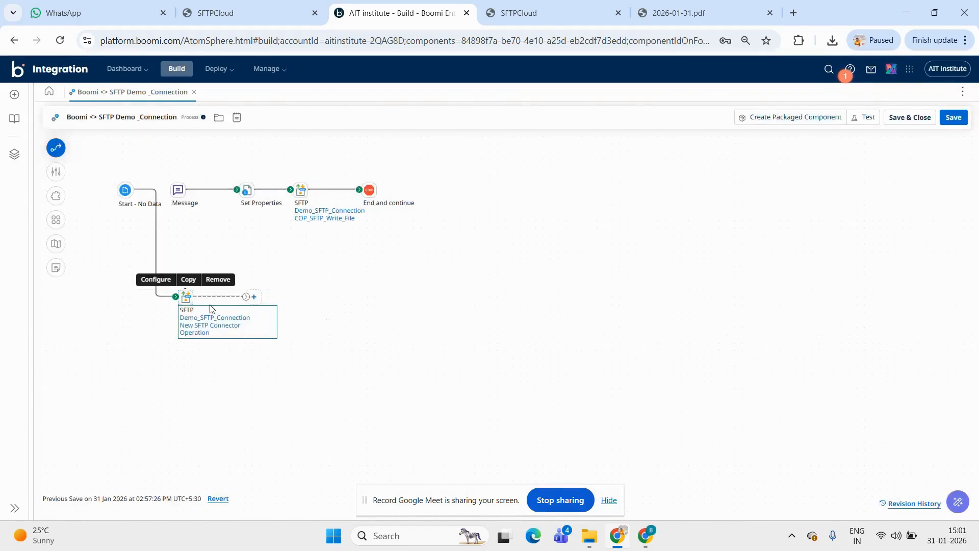
left_click_drag(176, 299, 148, 272)
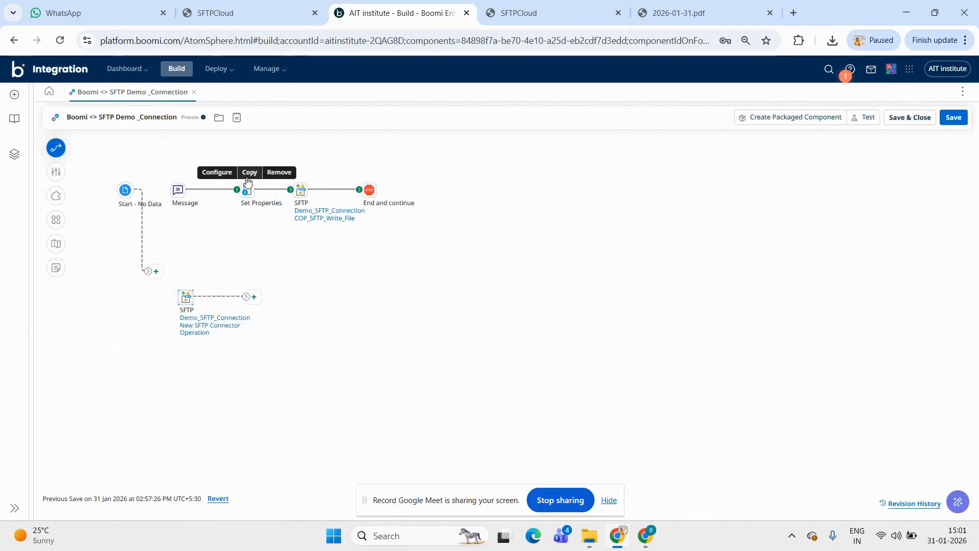
left_click(248, 176)
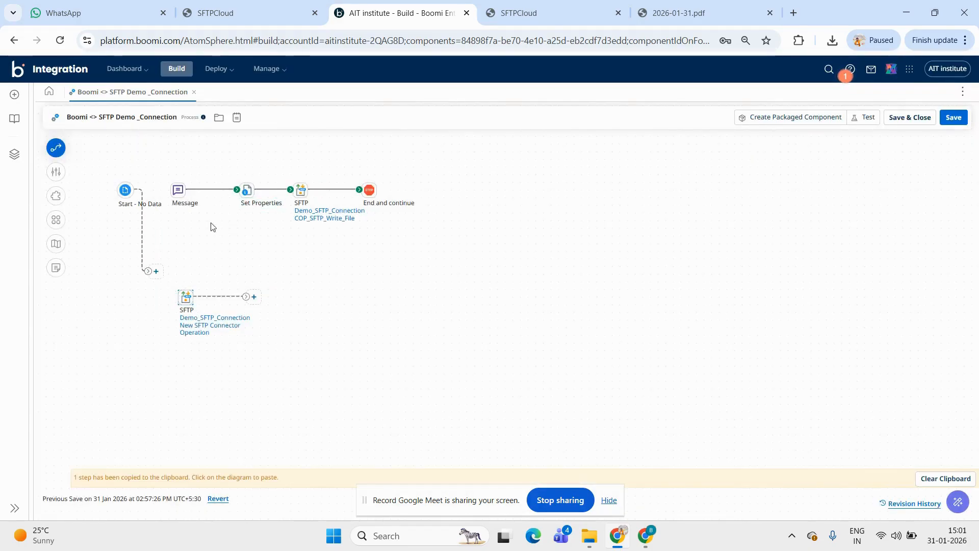
left_click(164, 278)
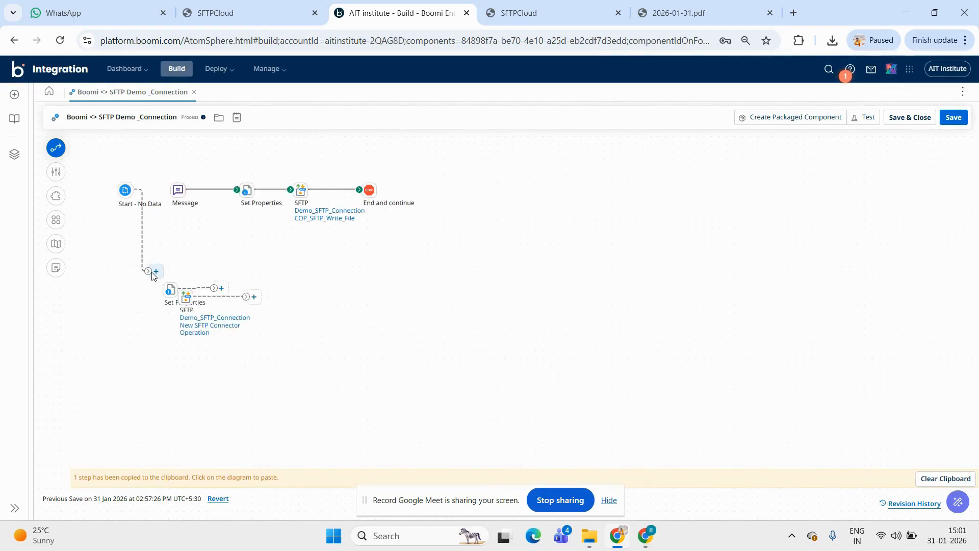
left_click_drag(149, 272, 182, 300)
left_click_drag(109, 297, 131, 303)
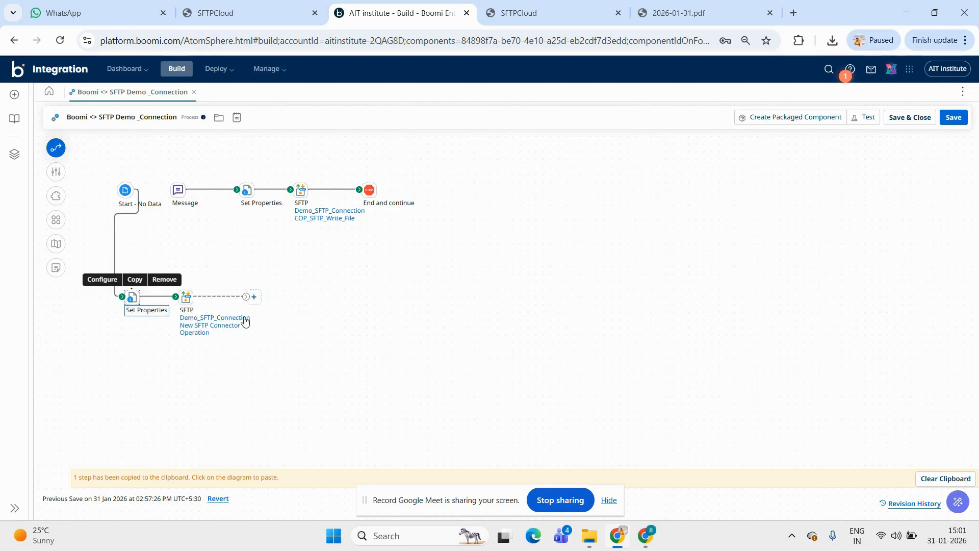
Add a Stop step after the SFTP List step with the end-and-continue behavior
left_click(257, 298)
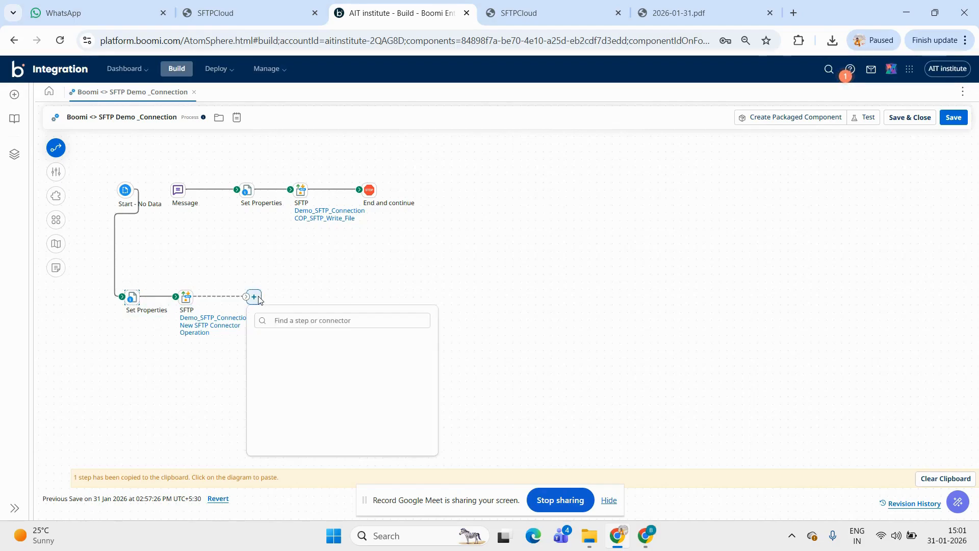
type("stop")
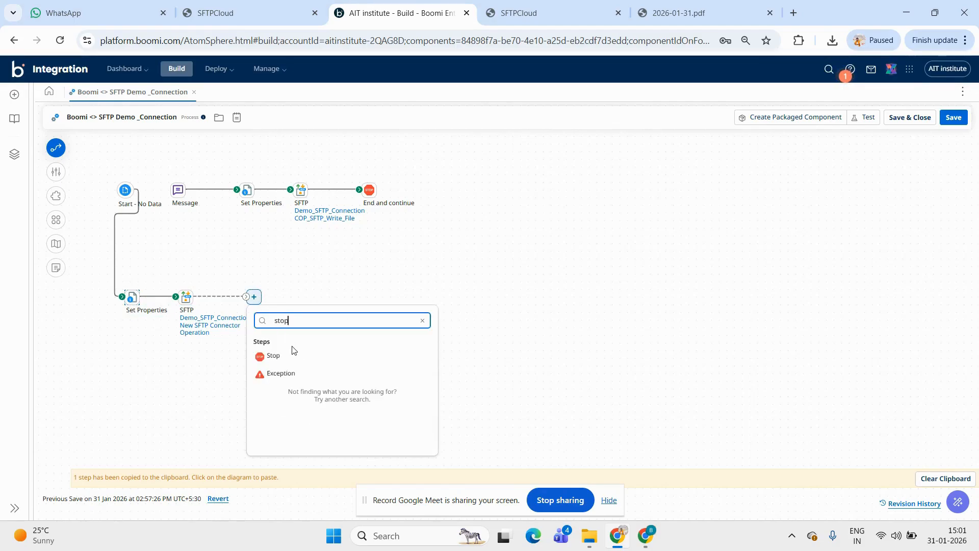
left_click(273, 356)
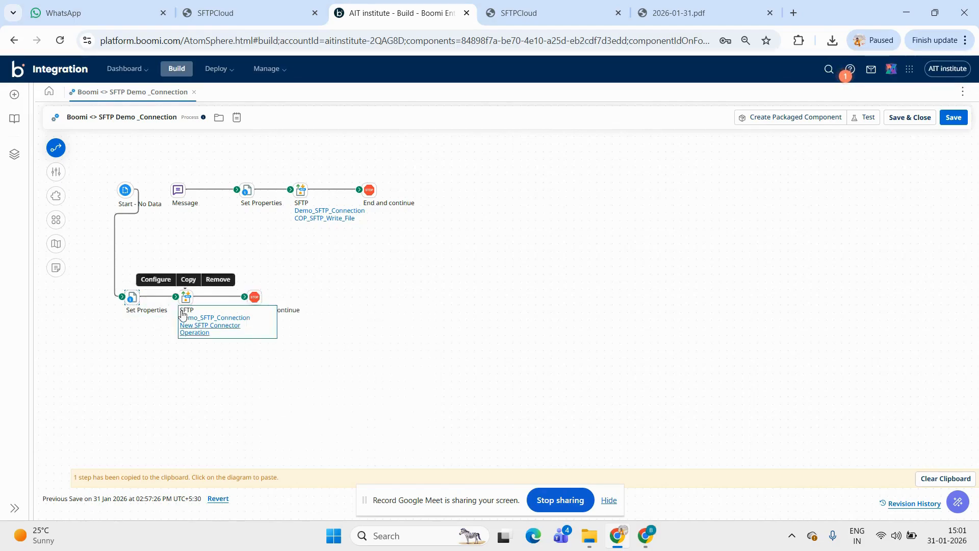
Save the process and run a new test on the Dev atom runtime
left_click(863, 118)
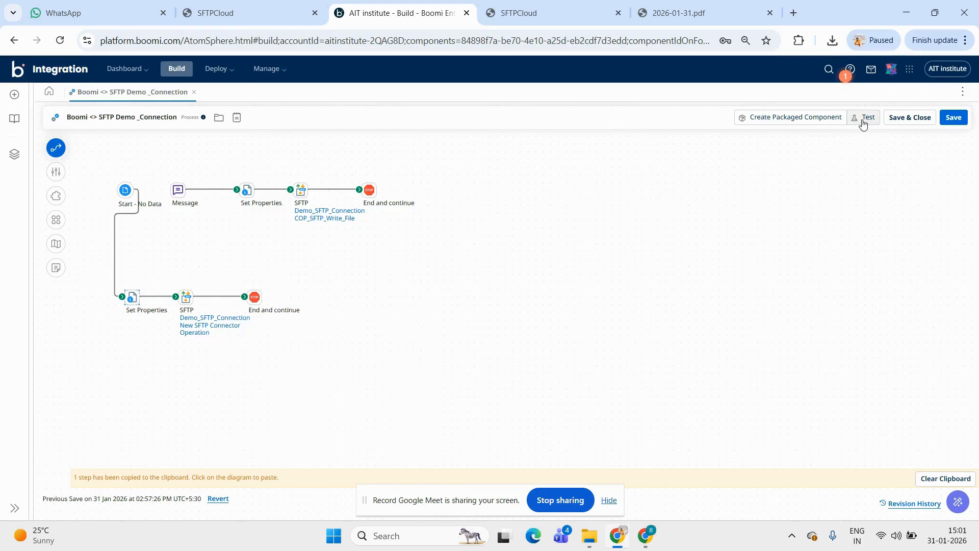
left_click(563, 312)
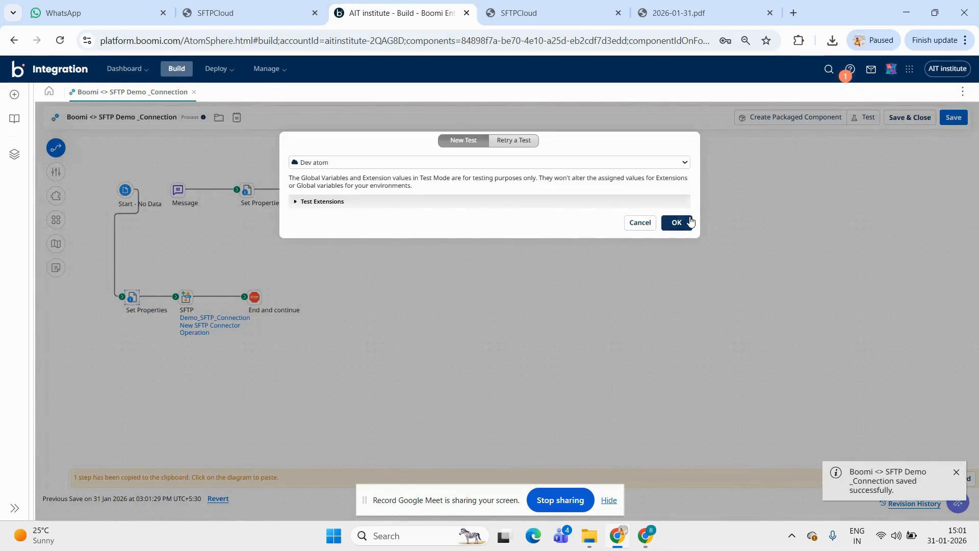
left_click(678, 224)
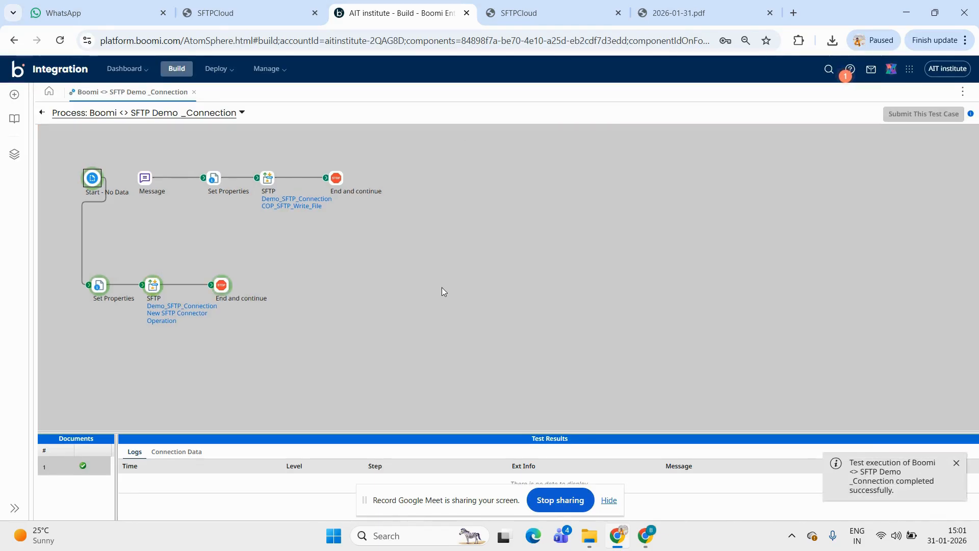
View the source document of the lower flow's Stop step in the test results, and close the document viewer
left_click(224, 285)
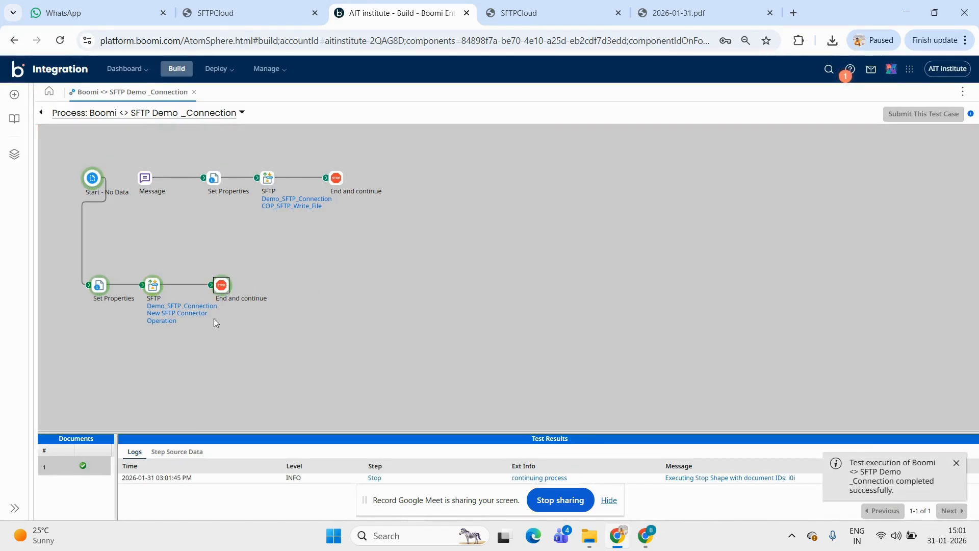
left_click(170, 453)
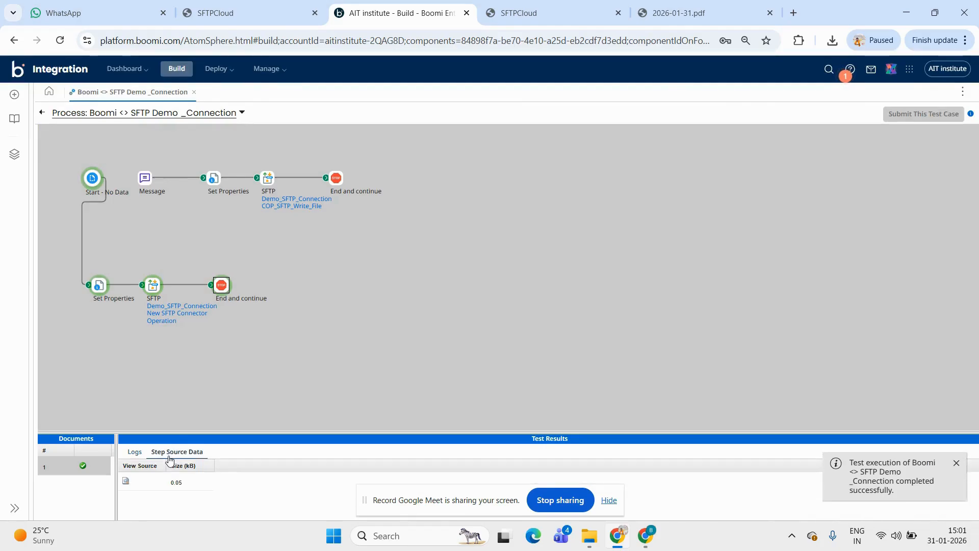
left_click(127, 482)
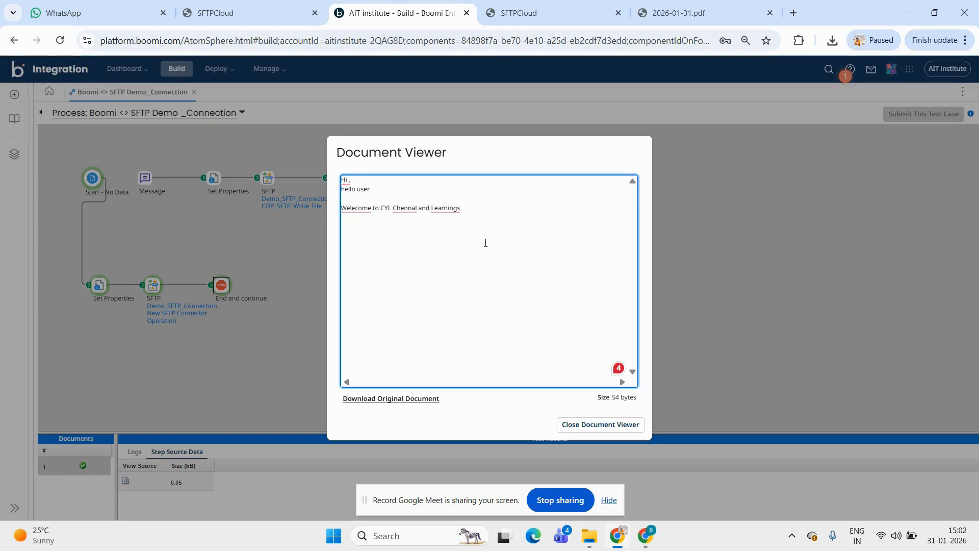
left_click(619, 426)
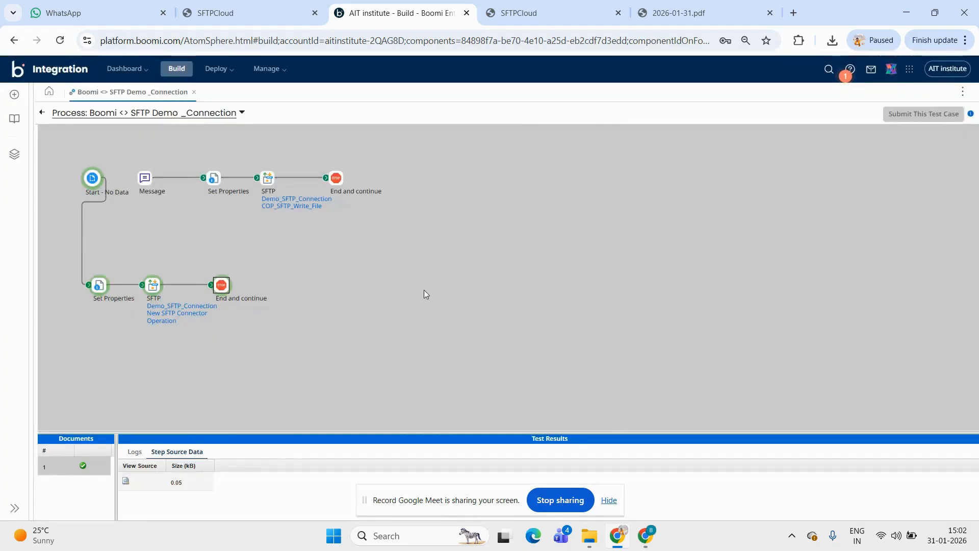